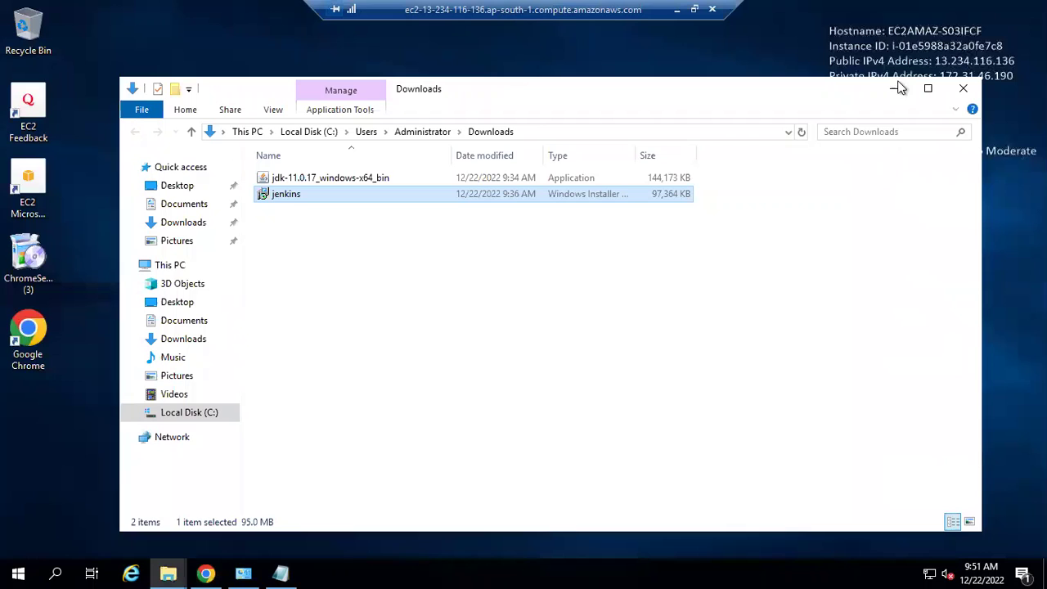
Step: Minimize the Downloads folder and bring back Chrome showing the 'Setup Email Notification in Jenkins' guide
left_click(894, 88)
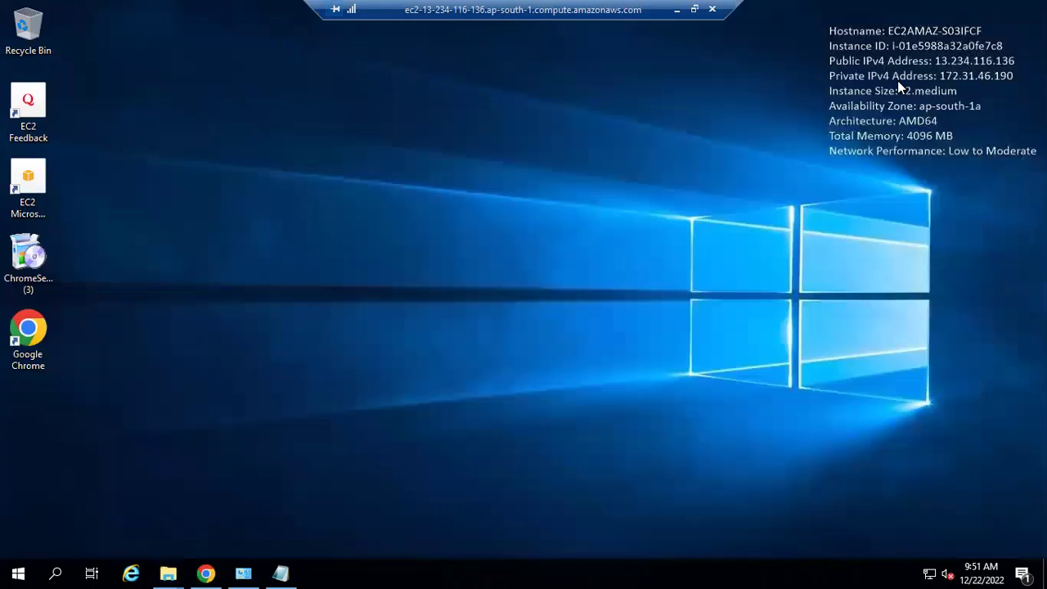
left_click(205, 573)
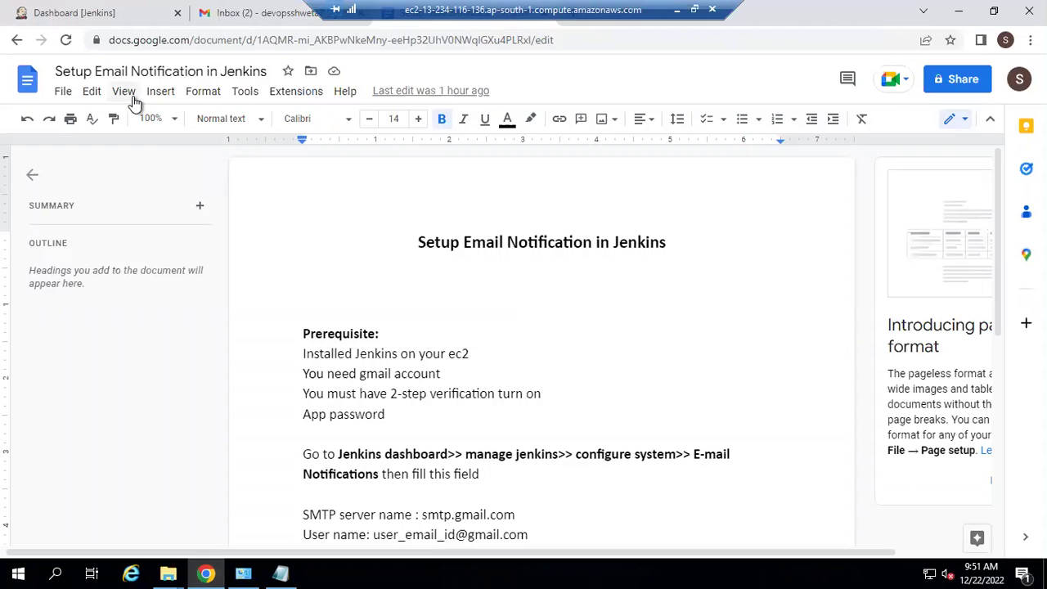
Step: Glance at the Jenkins dashboard, then review the Gmail account prerequisite in the guide
left_click(101, 16)
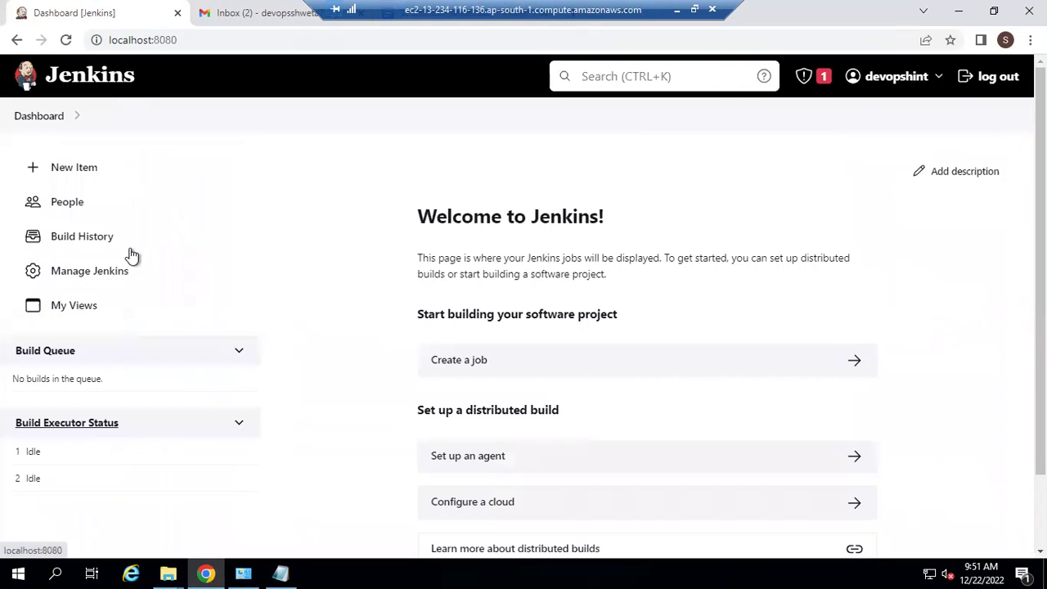
left_click(396, 29)
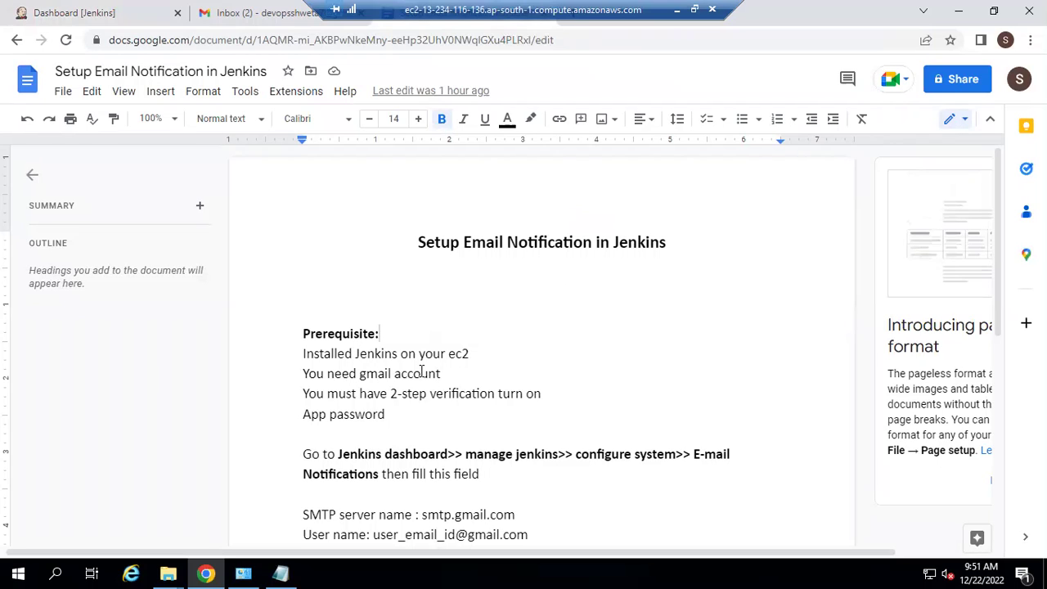
left_click(361, 373)
left_click(441, 374, "shift")
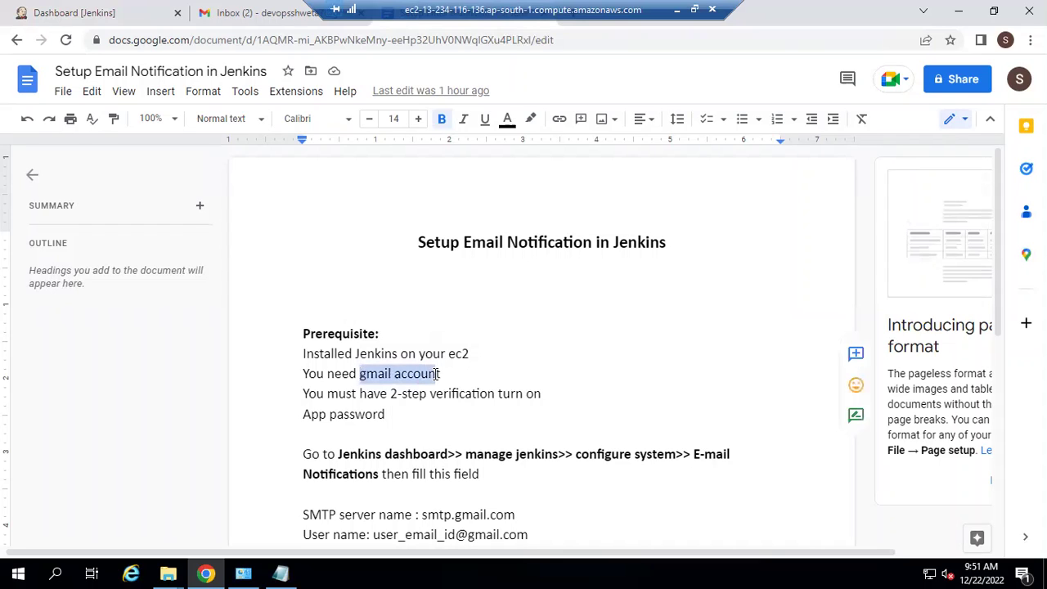
left_click(447, 374)
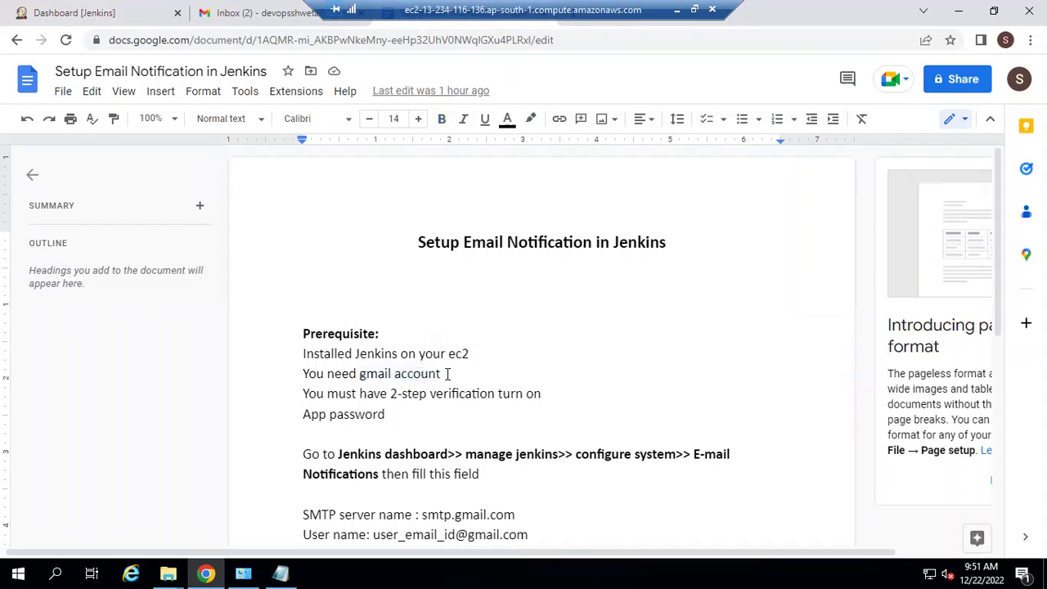
left_click(362, 373)
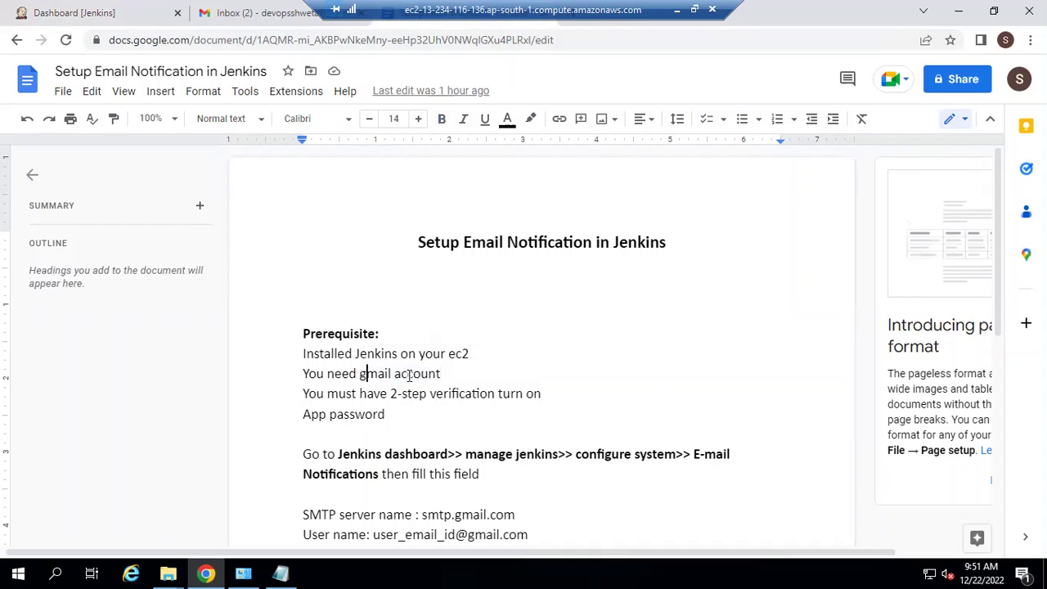
left_click(406, 374, "shift")
left_click(452, 373)
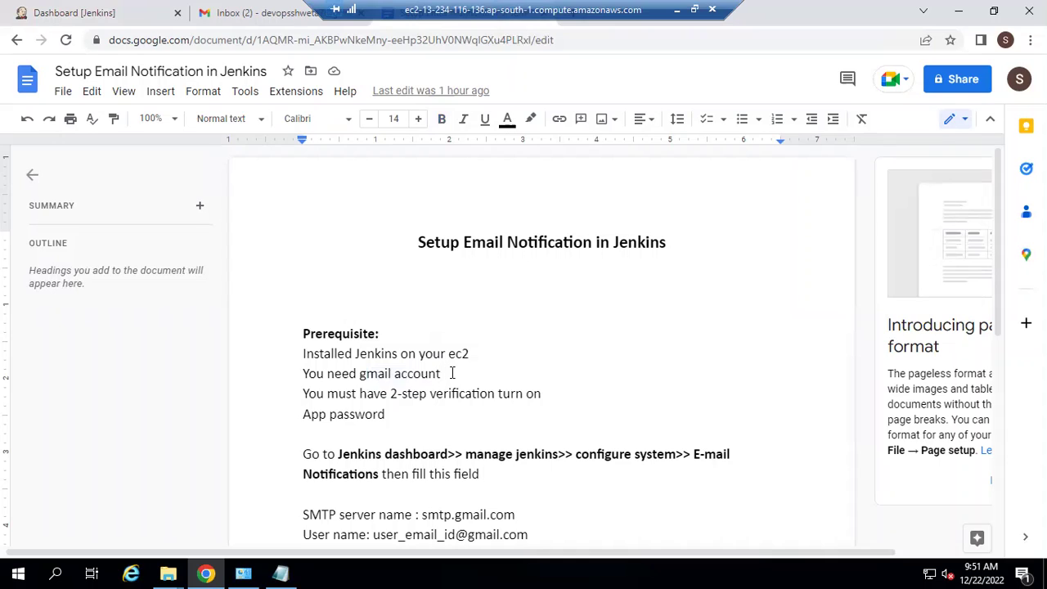
Step: Review the 2-step verification and app password prerequisites, then go to the Gmail inbox
left_click(549, 394)
mouse_move(304, 414)
left_mouse_down()
mouse_move(388, 417)
mouse_move(304, 395)
left_mouse_up()
left_click(390, 419)
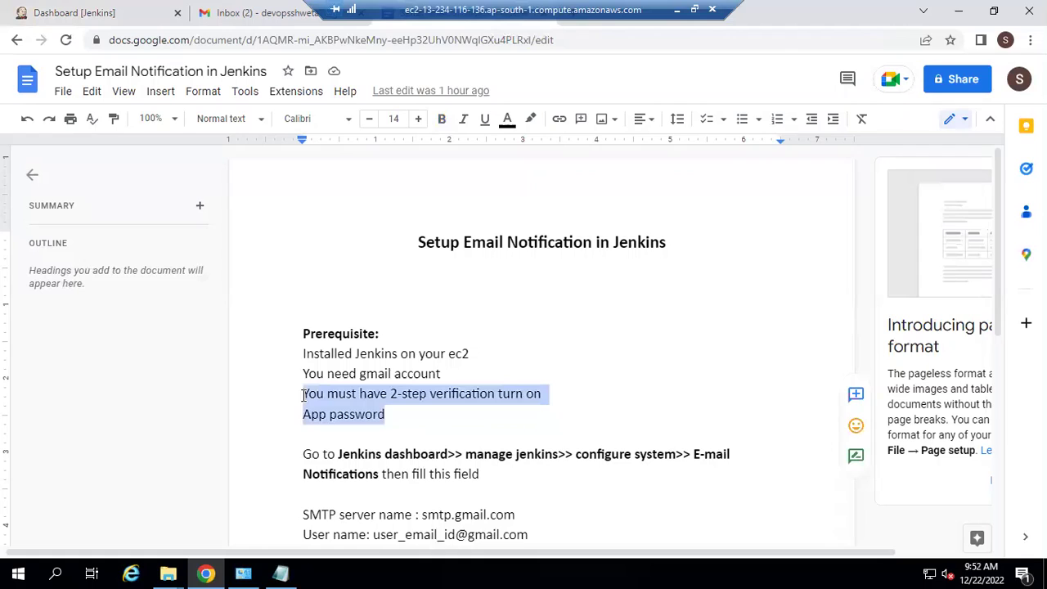
left_click(387, 417)
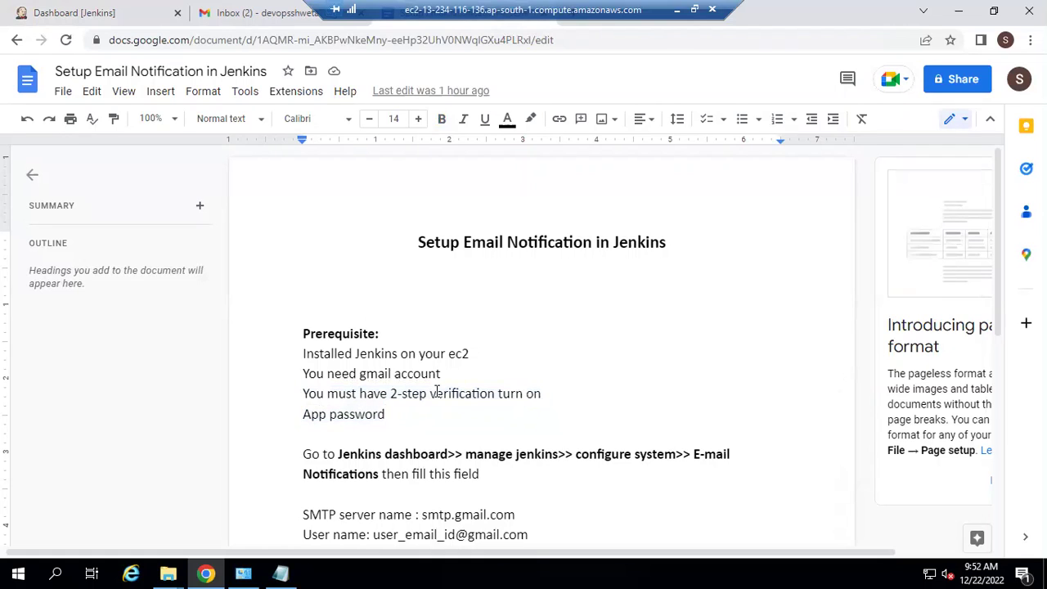
left_click(248, 11)
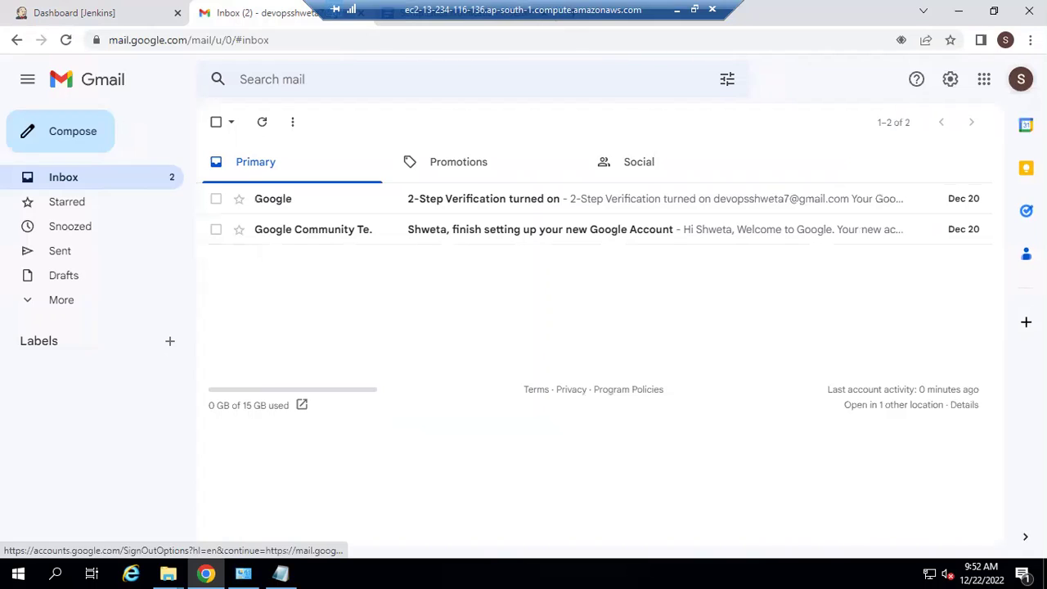
Step: Open the Google Account Security settings and go to the App passwords page
left_click(1021, 79)
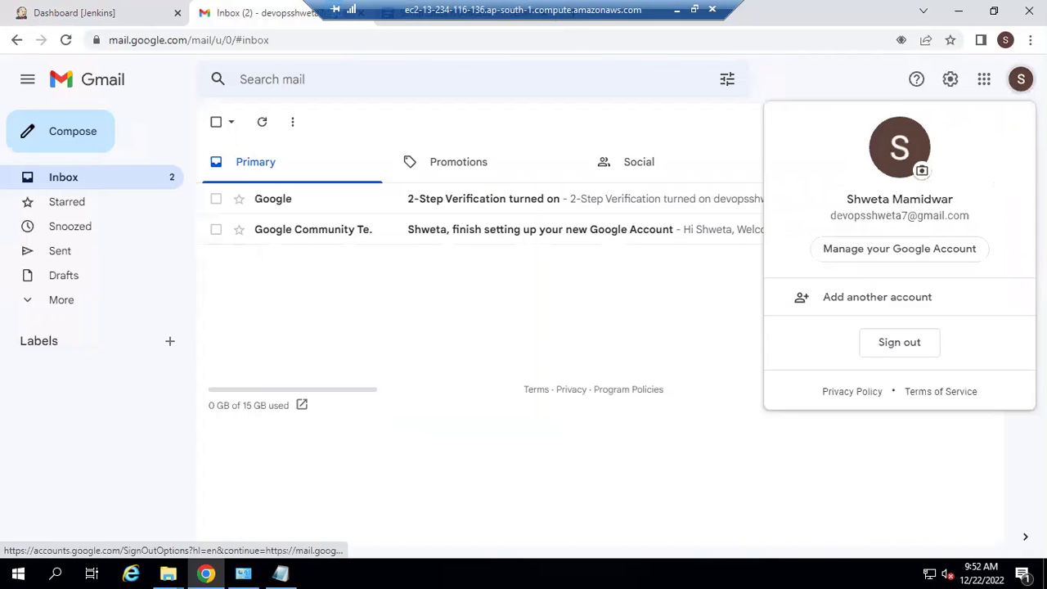
left_click(874, 251)
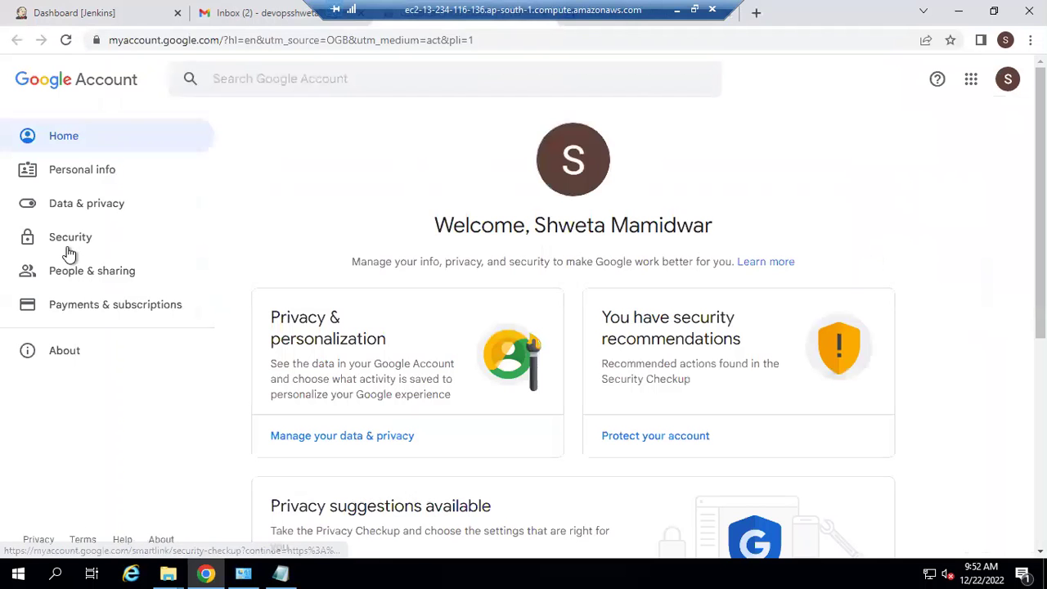
left_click(66, 247)
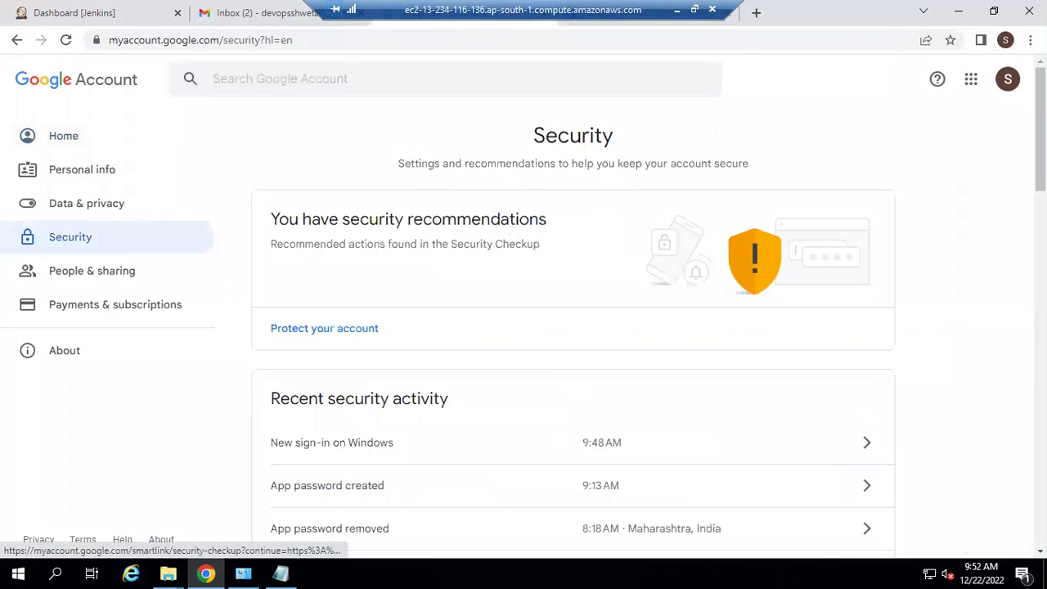
scroll(573, 327, "down", 5)
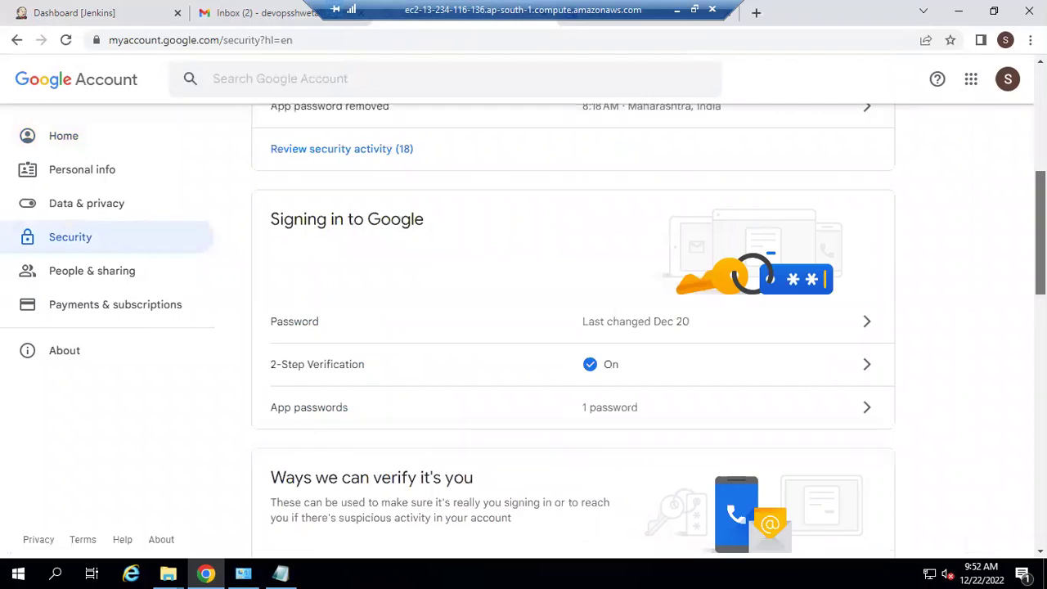
scroll(390, 243, "down", 1)
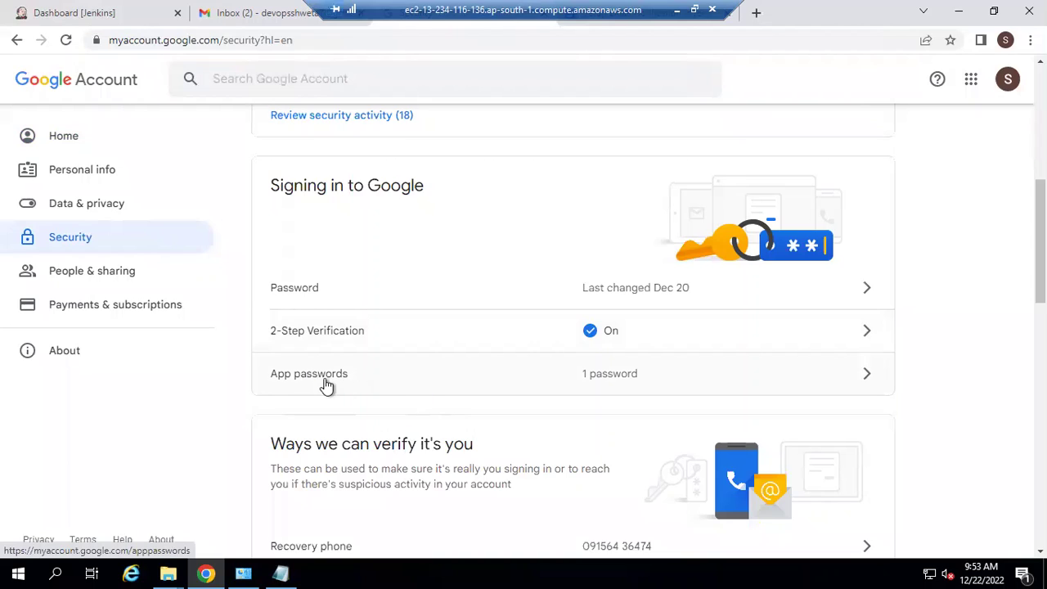
left_click(325, 386)
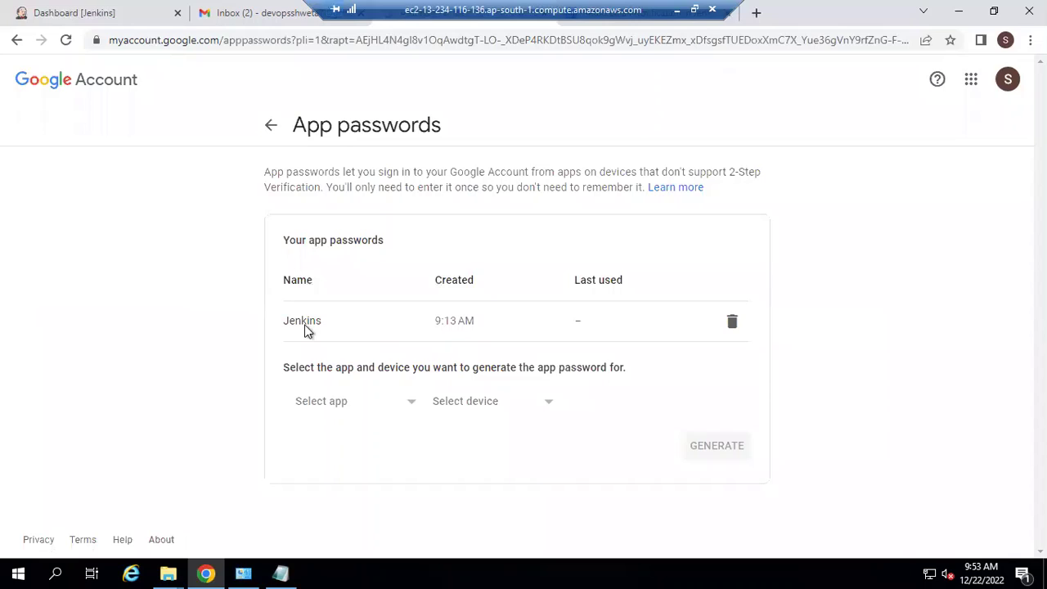
Step: Revoke the old Jenkins app password and generate a new custom one named 'Jenkins'
left_click(731, 325)
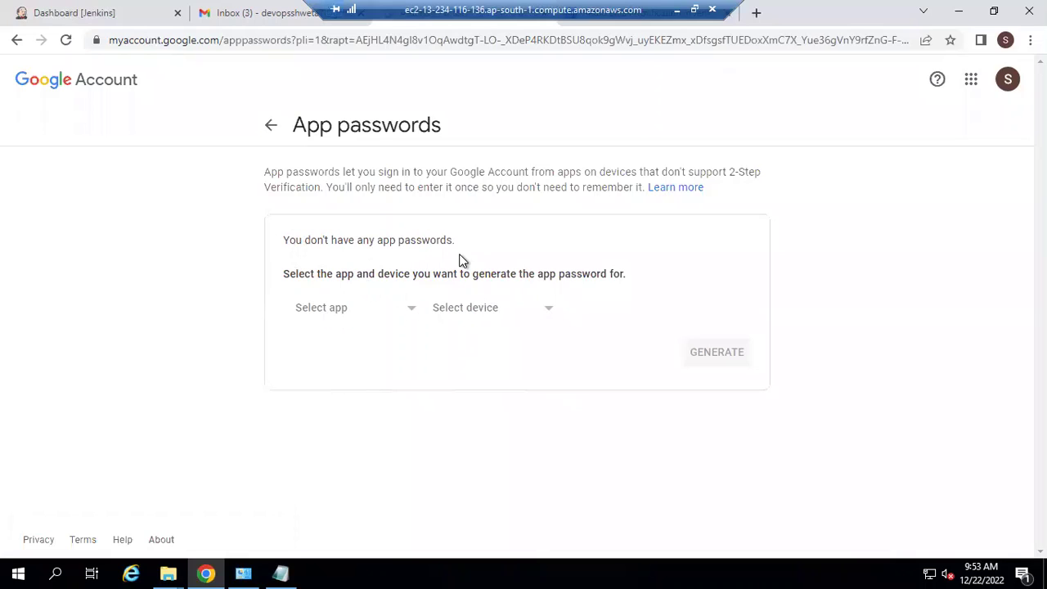
left_click(399, 316)
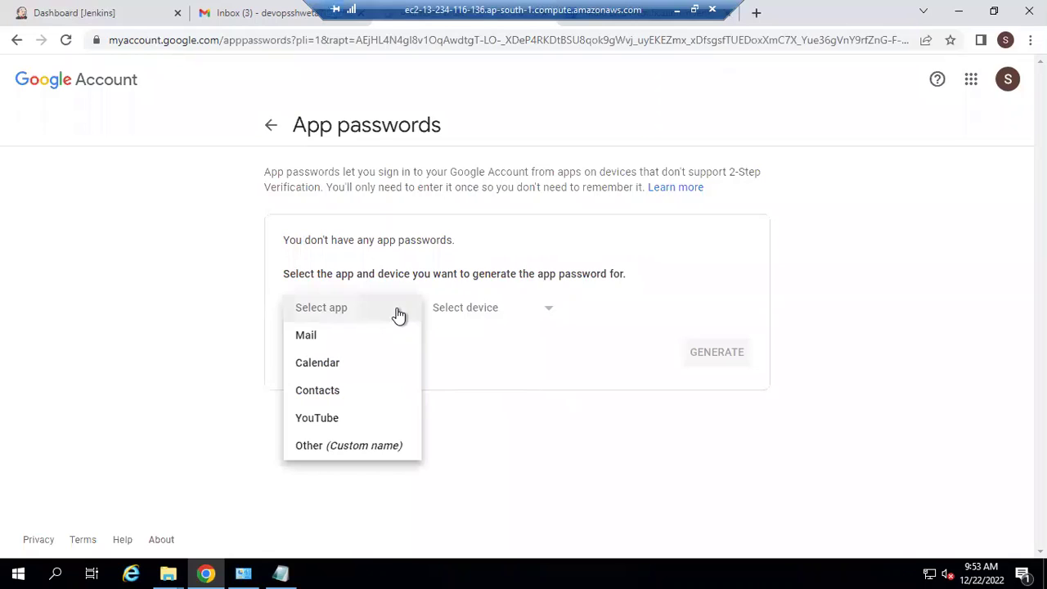
left_click(327, 455)
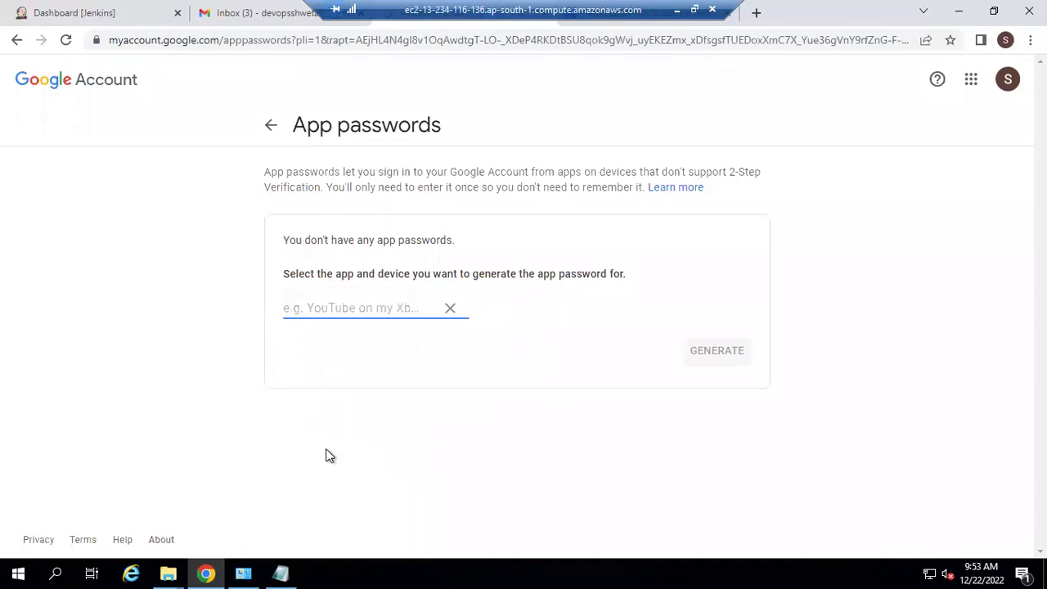
type("Jenki")
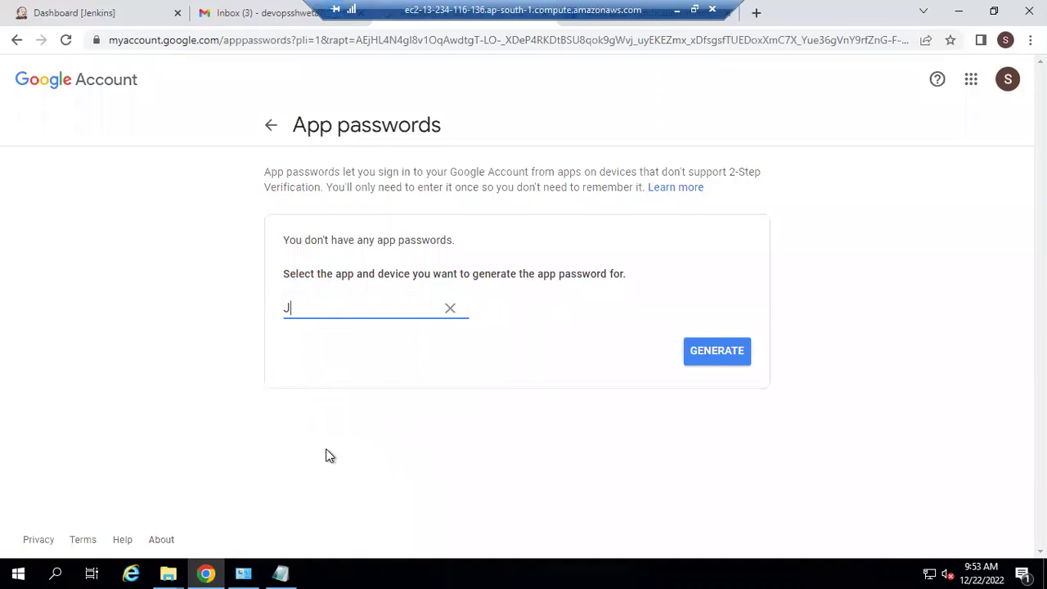
type("ns")
left_click(730, 353)
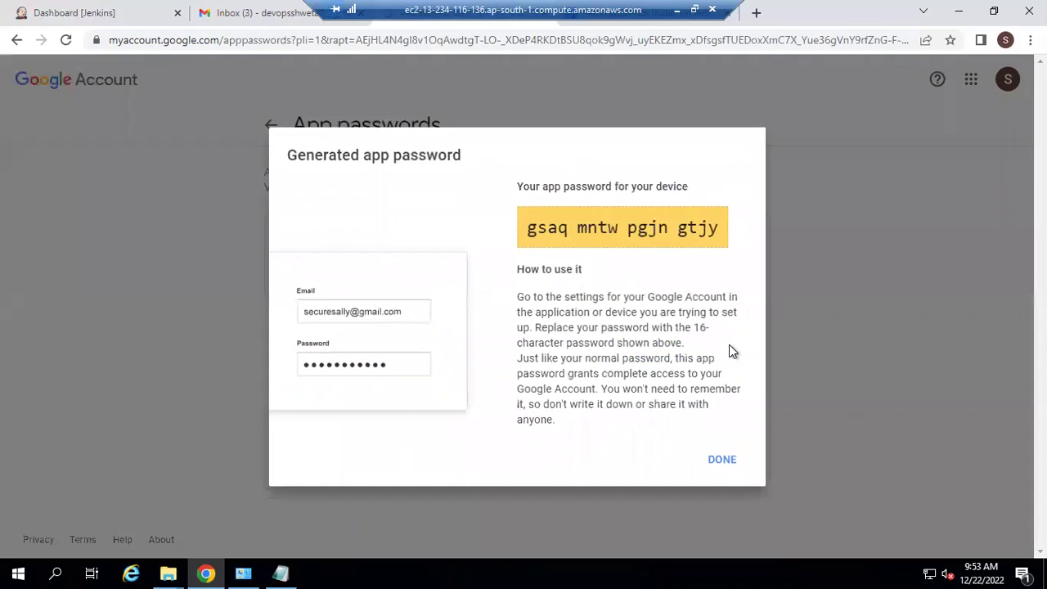
Step: Select the new 16-character app password and return to the Jenkins dashboard
left_click_drag(530, 231, 715, 257)
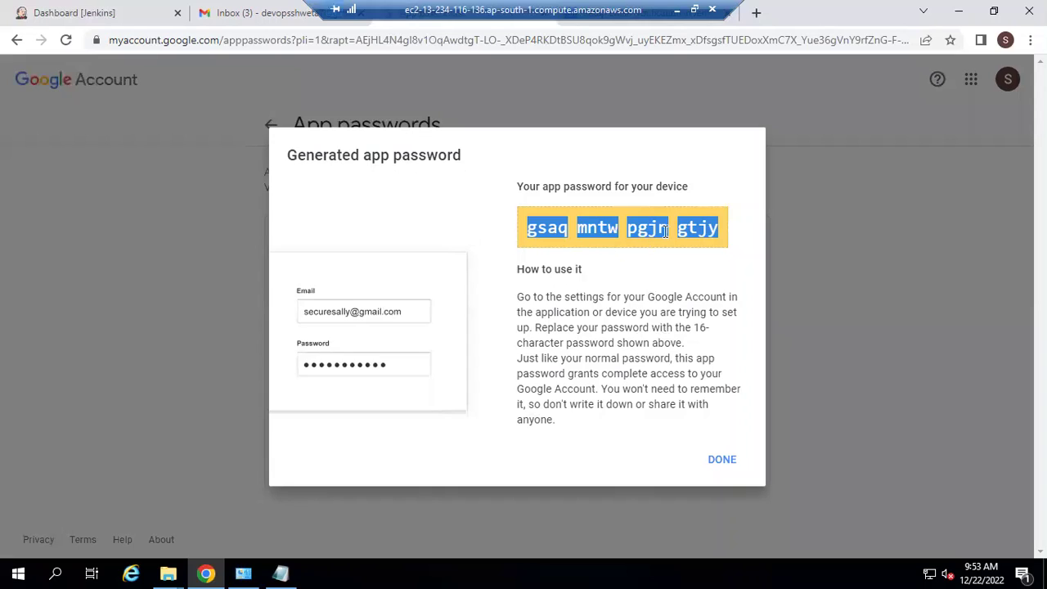
left_click(641, 231)
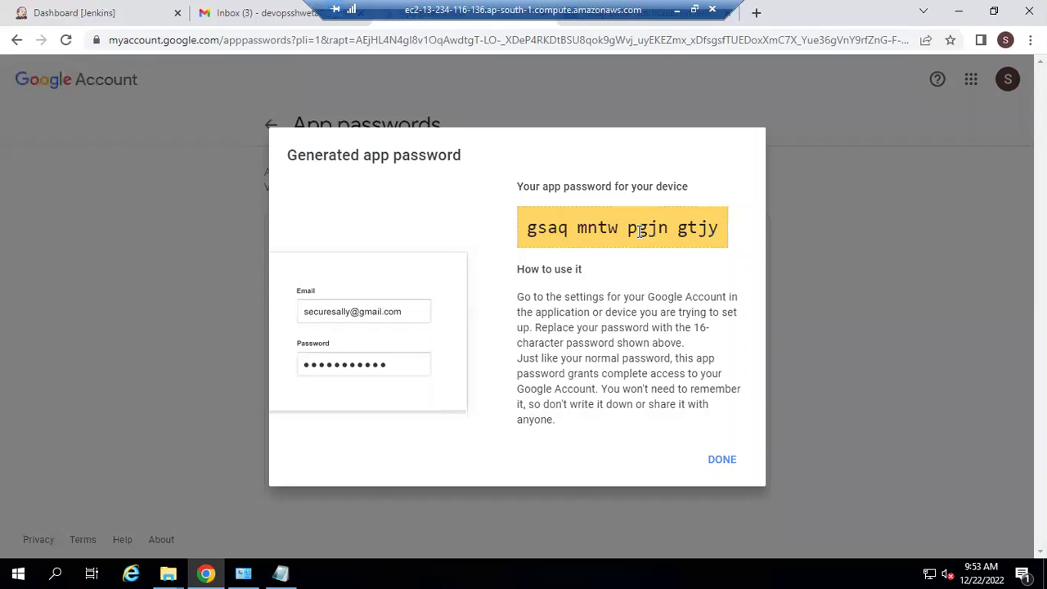
left_click(58, 10)
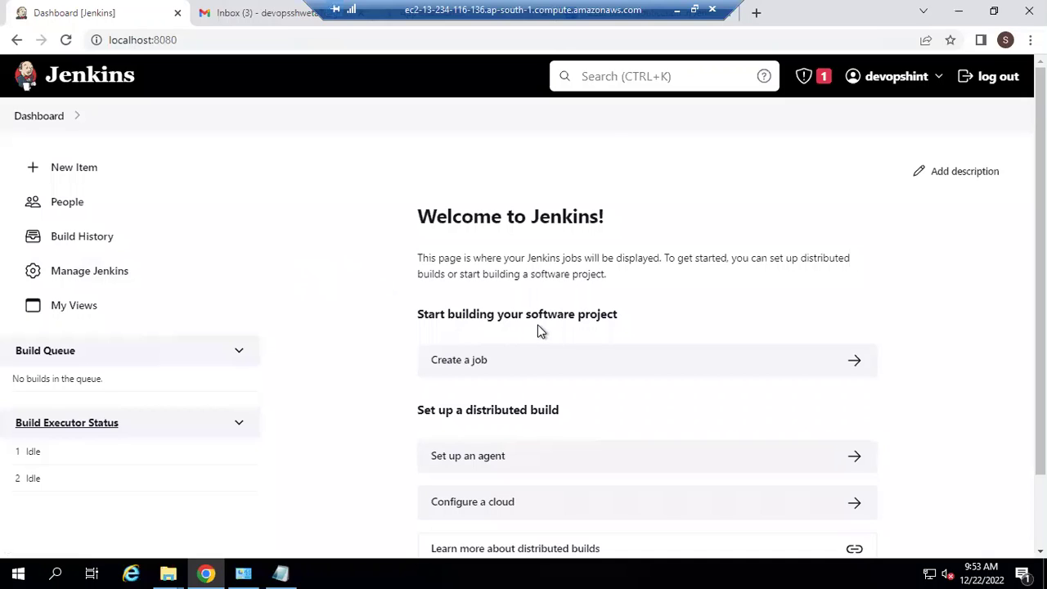
Step: Find 'email' in Available plugins and install Email Extension Template without restart
left_click(95, 282)
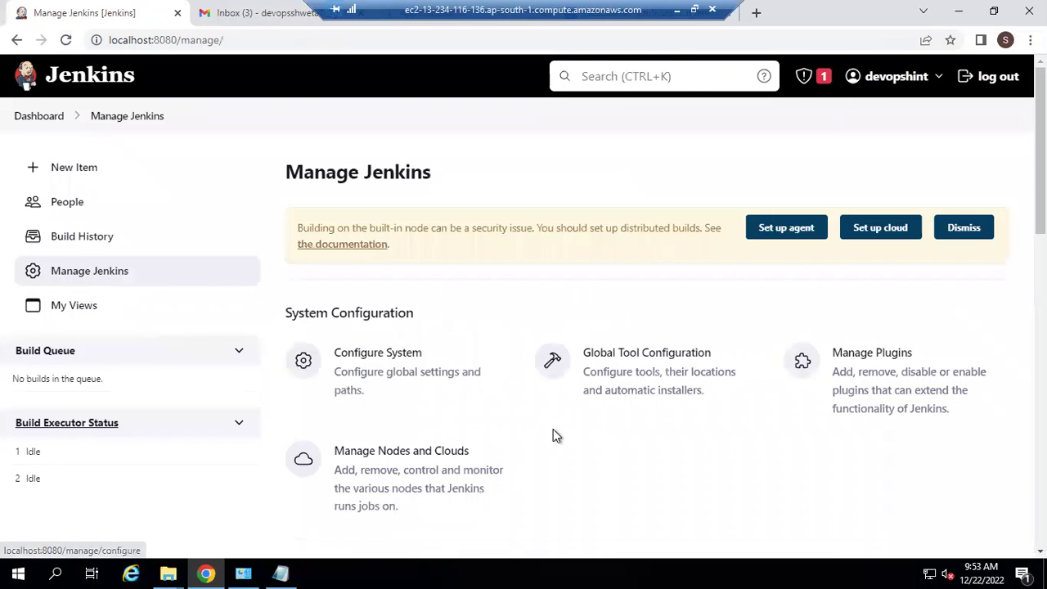
left_click(851, 358)
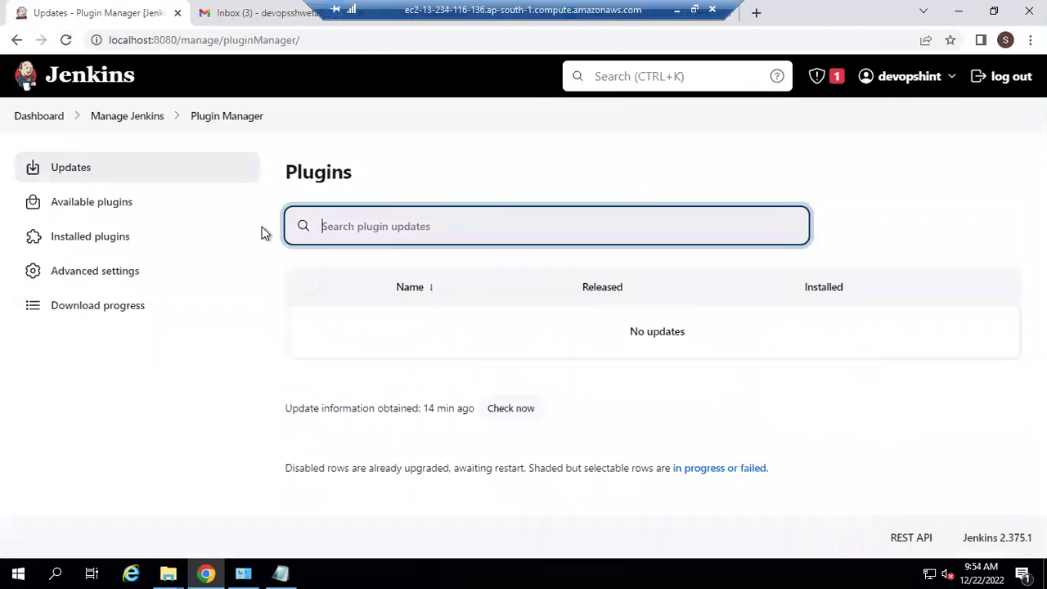
left_click(107, 208)
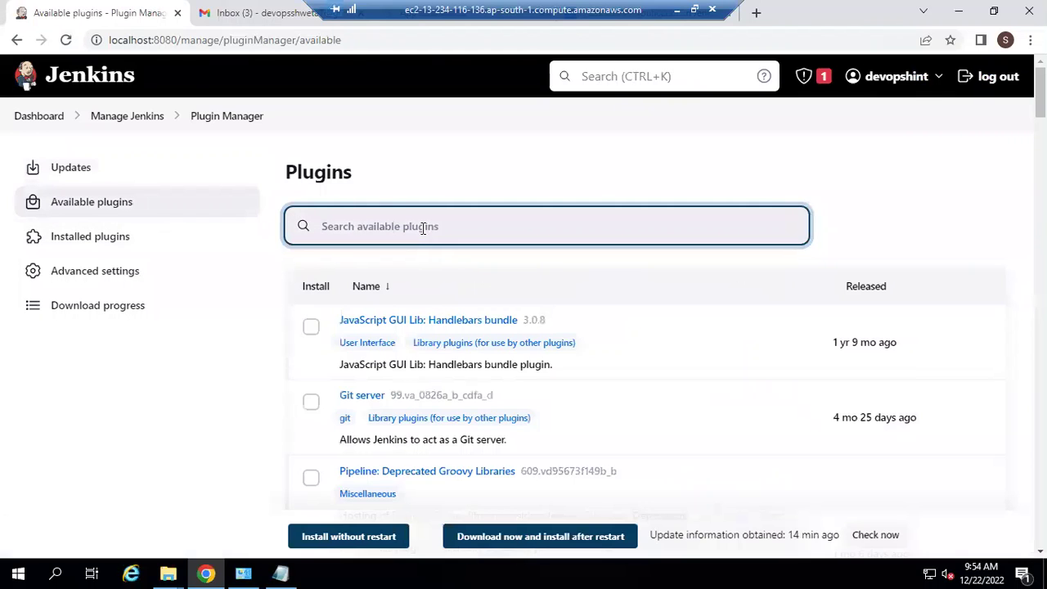
type("em")
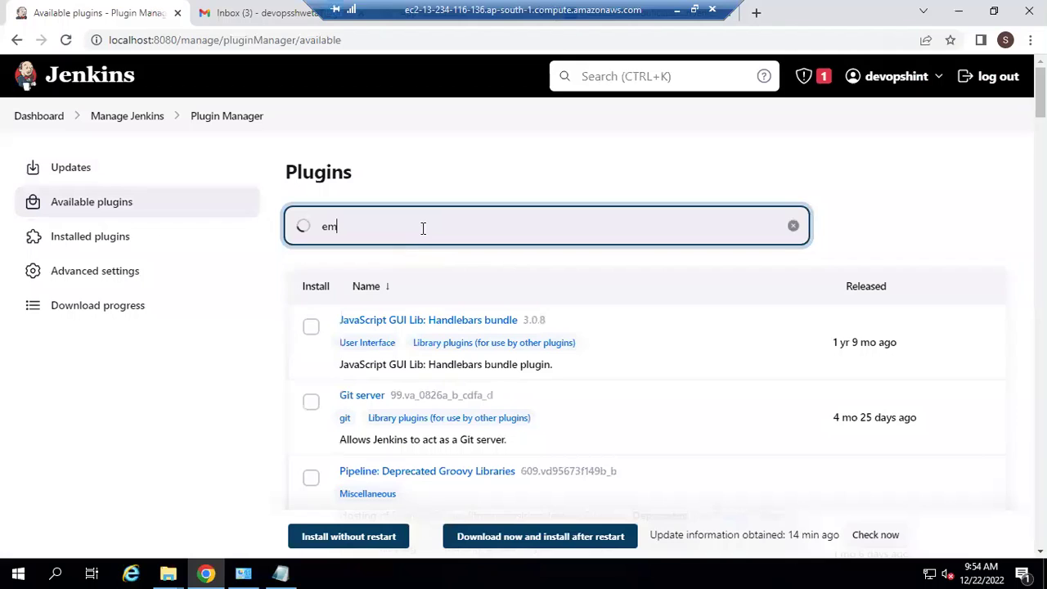
type("ail")
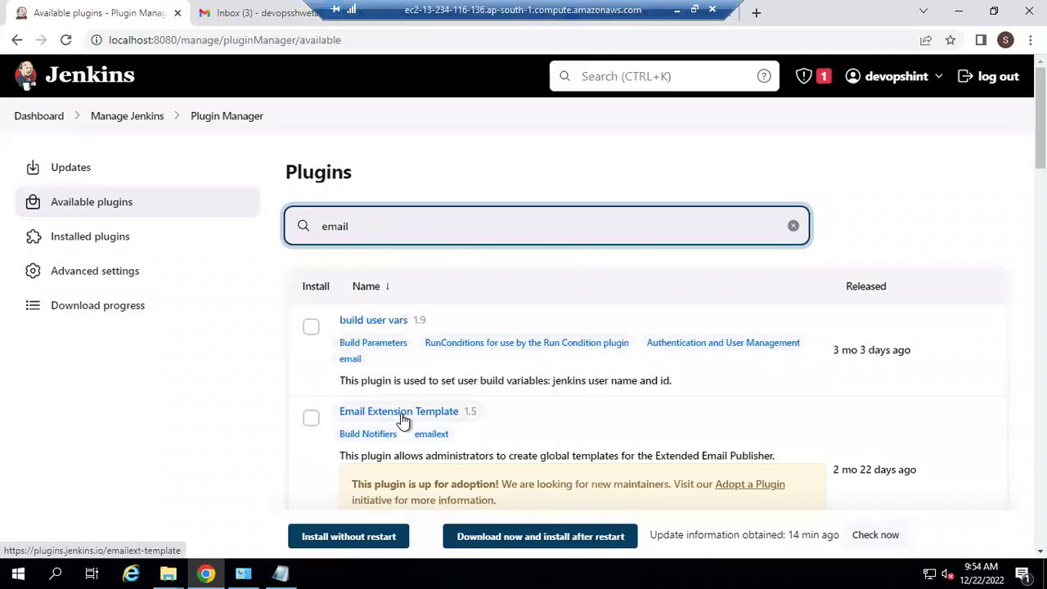
left_click(311, 418)
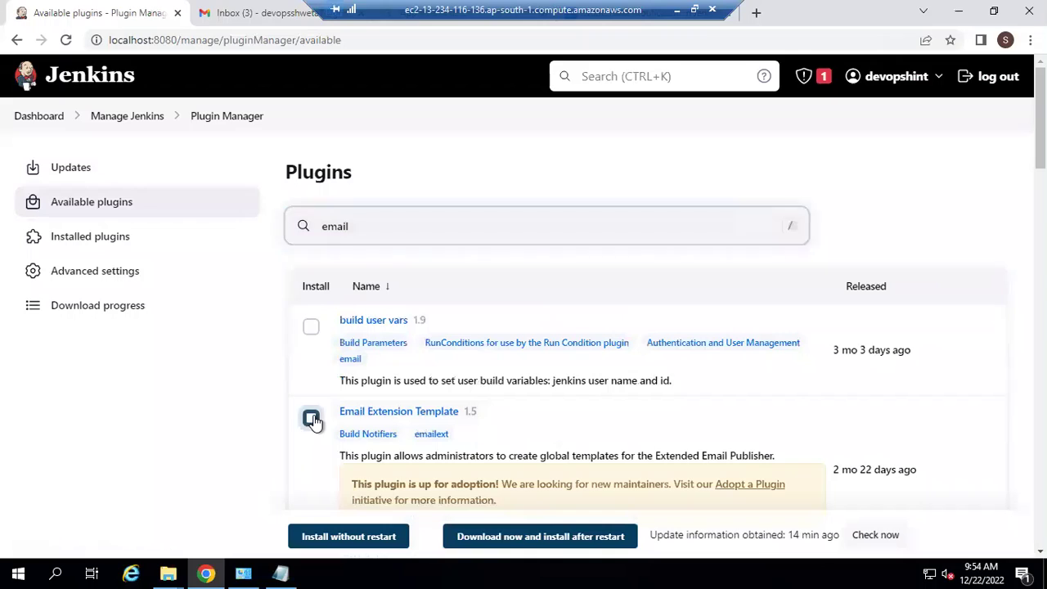
left_click(345, 537)
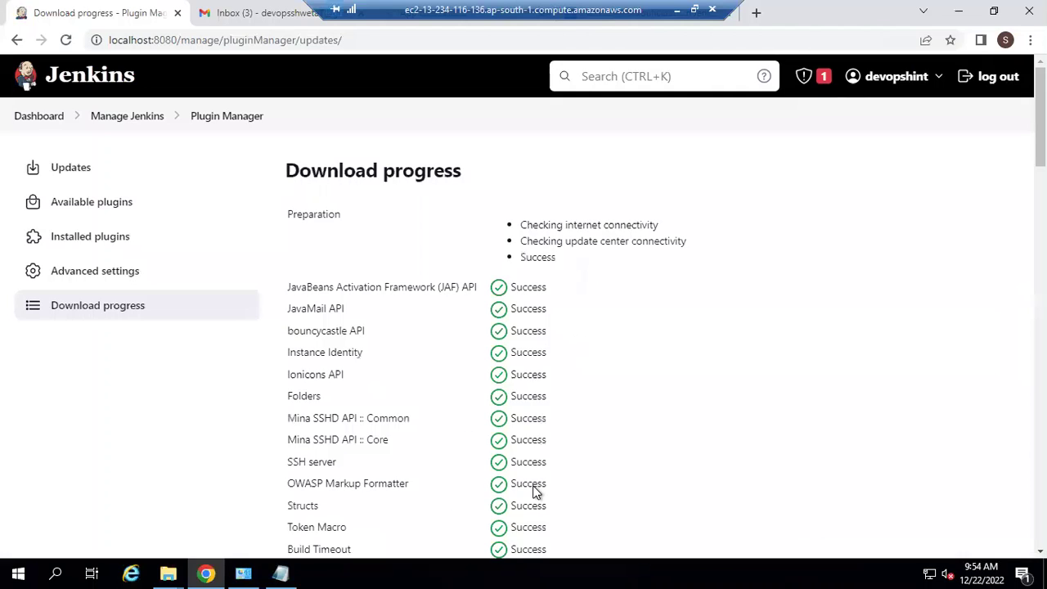
left_click(98, 245)
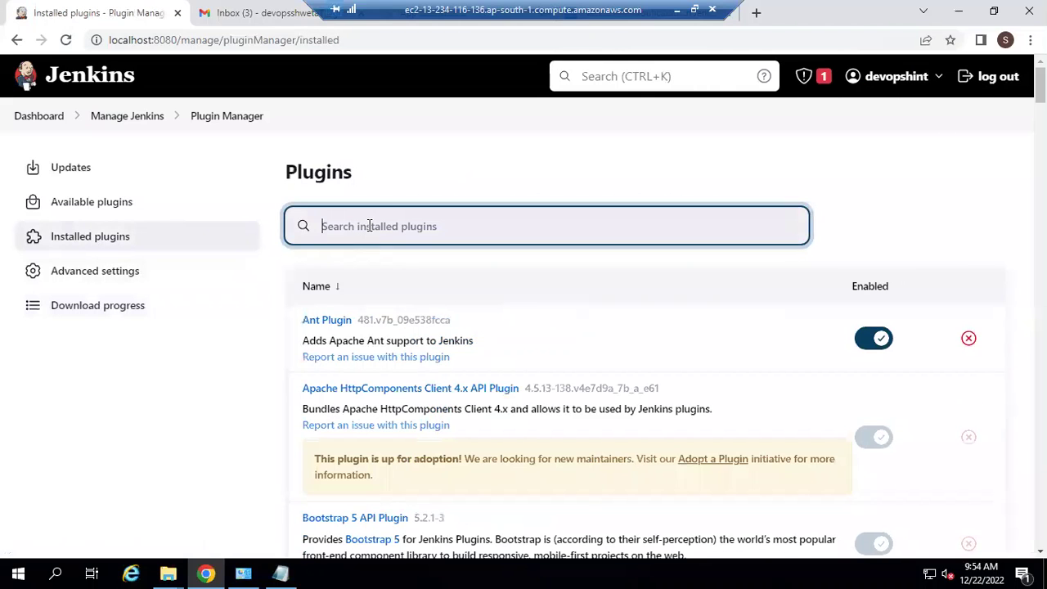
Step: Confirm Email Extension Plugin 2.92 and Email Extension Template 1.5 are installed, then return to Dashboard
type("email")
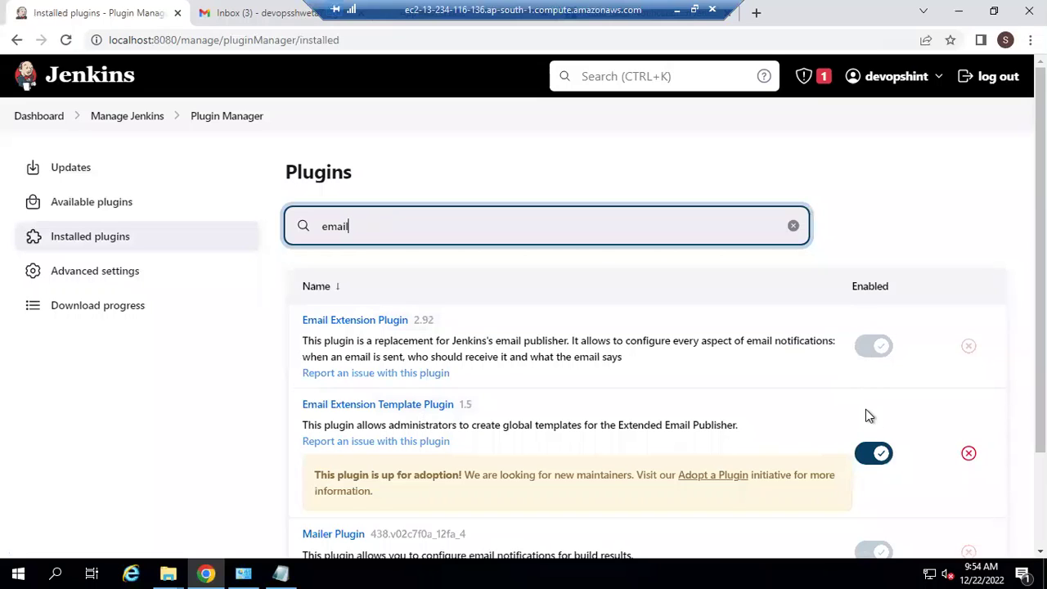
scroll(680, 317, "up", 1)
left_click(30, 120)
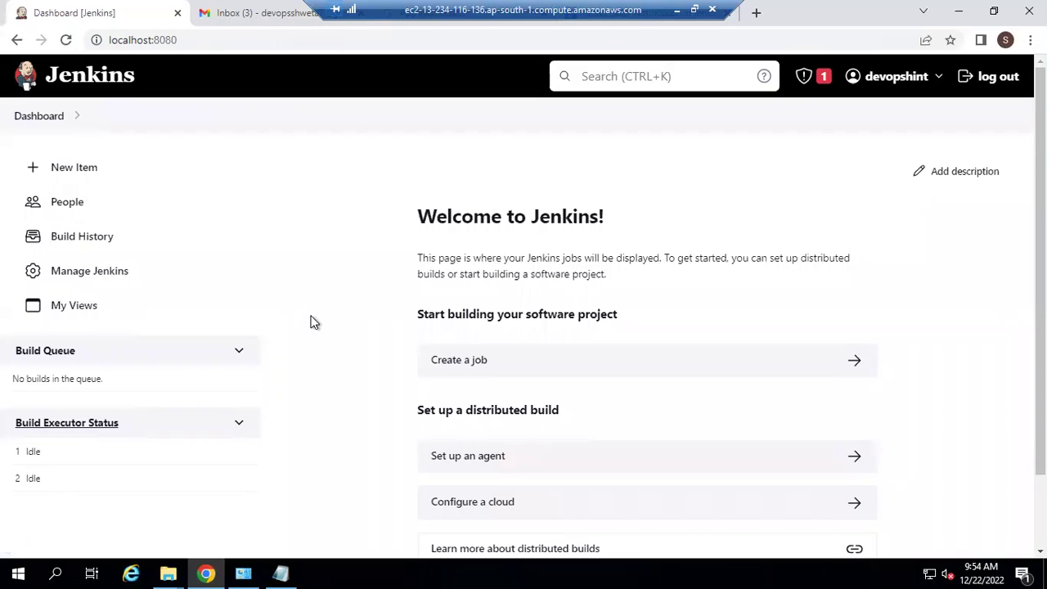
Step: Open Manage Jenkins > Configure System and scroll to the E-mail Notification section
left_click(111, 272)
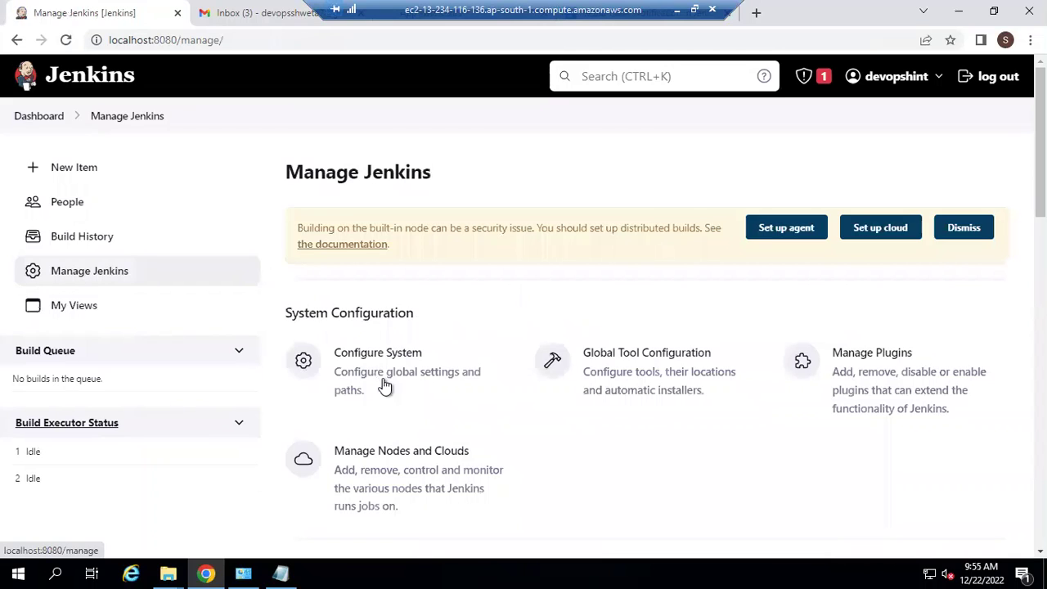
left_click(373, 361)
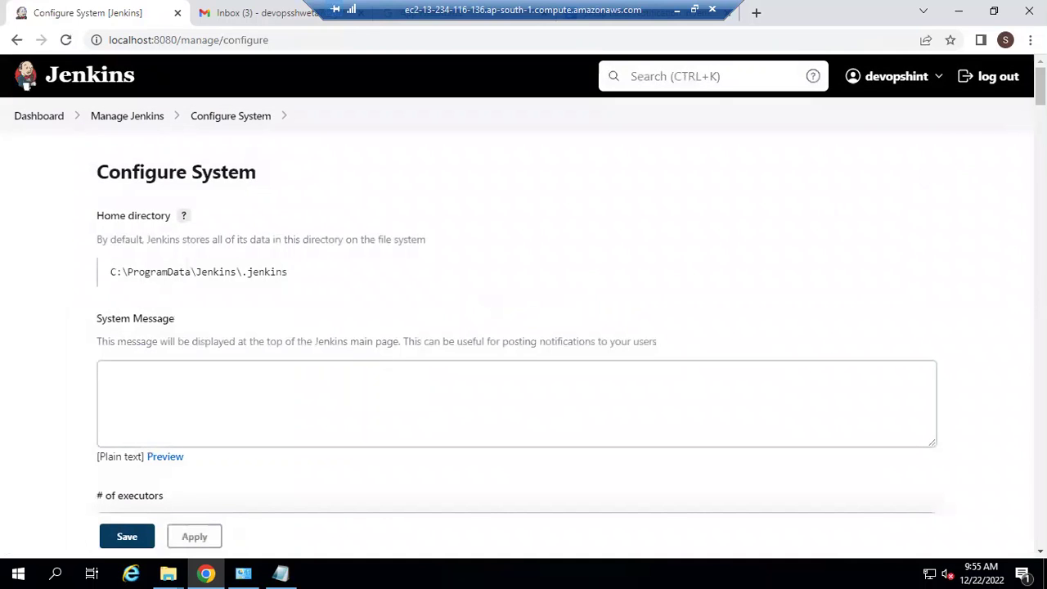
left_click_drag(1040, 86, 1040, 525)
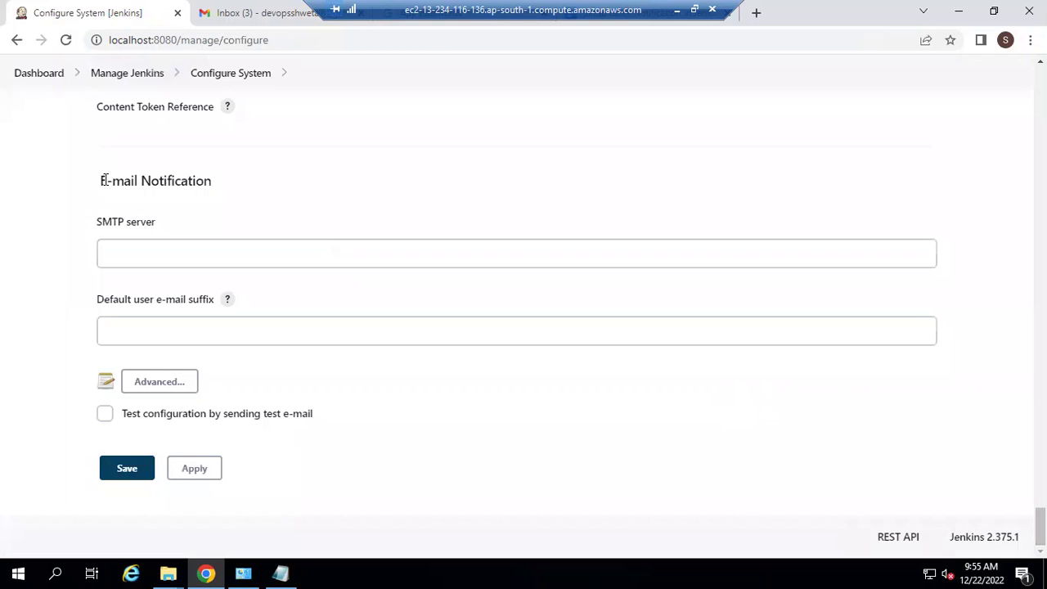
Step: Set the E-mail Notification SMTP server to smtp.gmail.com
left_click_drag(107, 181, 232, 189)
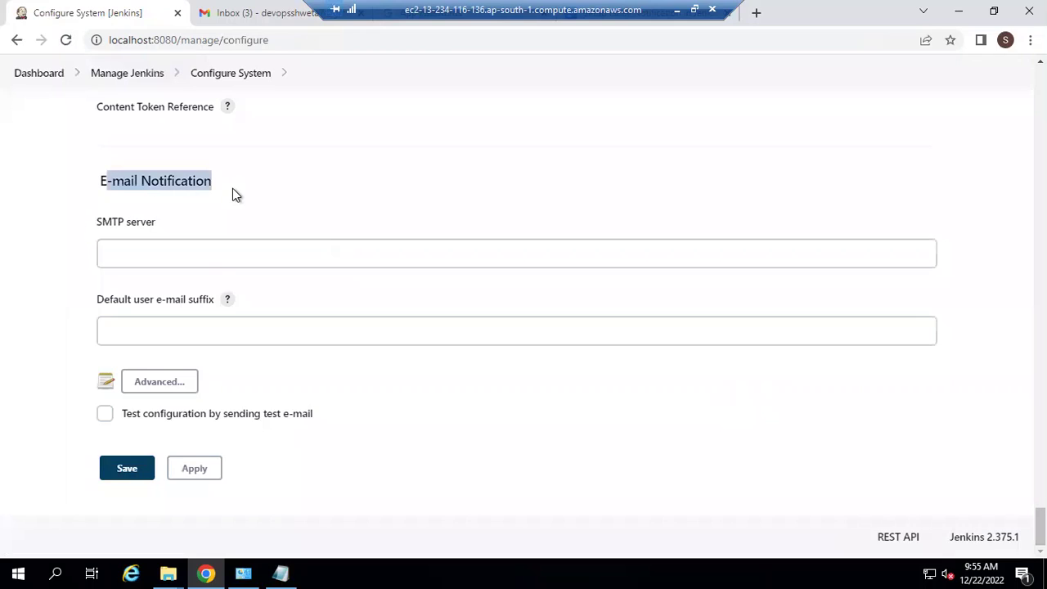
left_click(233, 189)
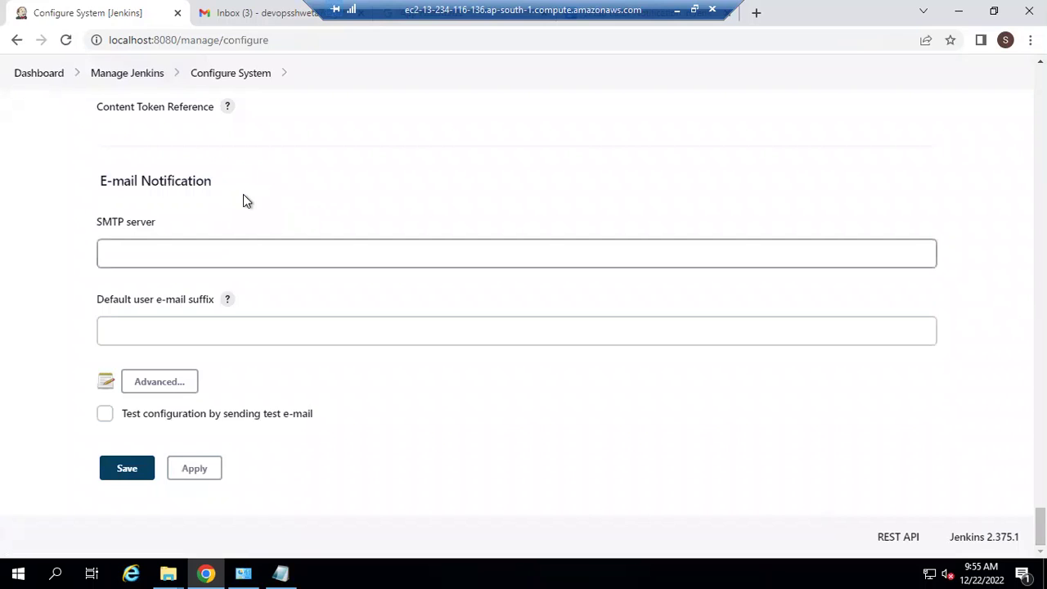
left_click(243, 247)
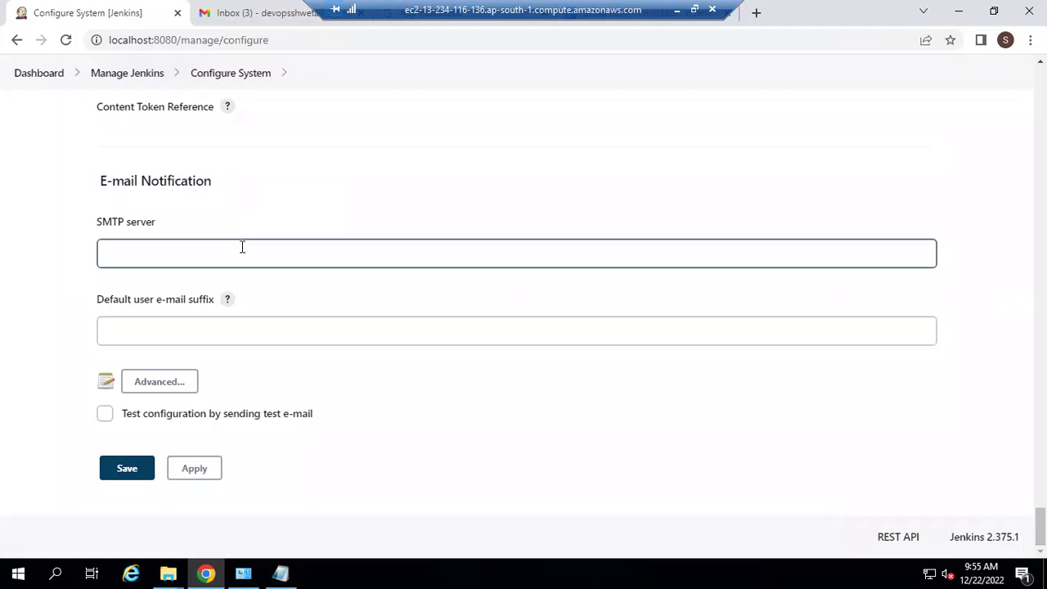
left_click(243, 247)
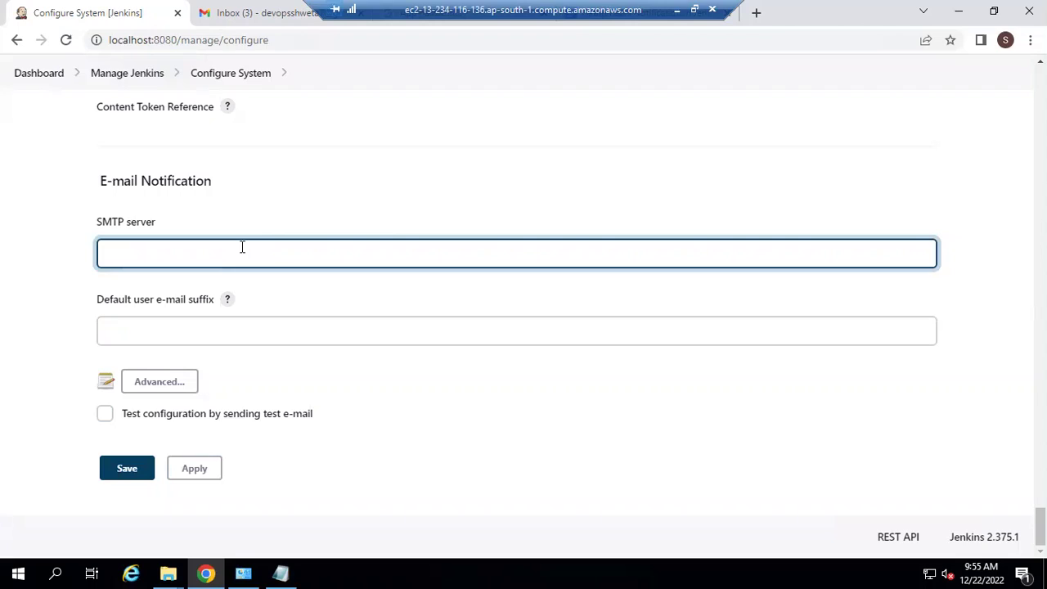
type("smtp.gmail.com")
Step: Enable SMTP authentication with the Gmail address as the user name
left_click(159, 382)
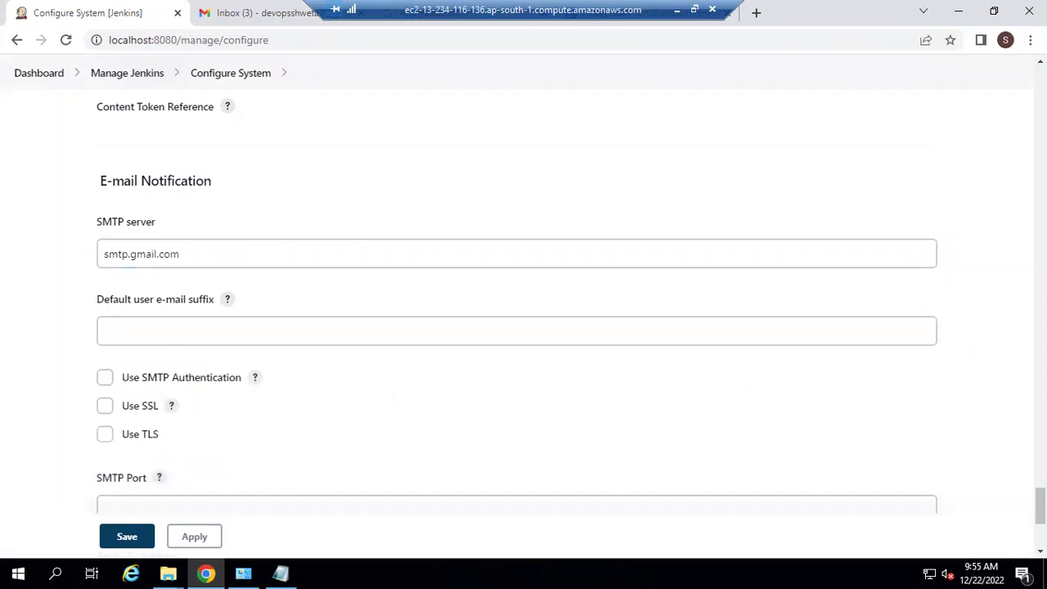
left_click(105, 379)
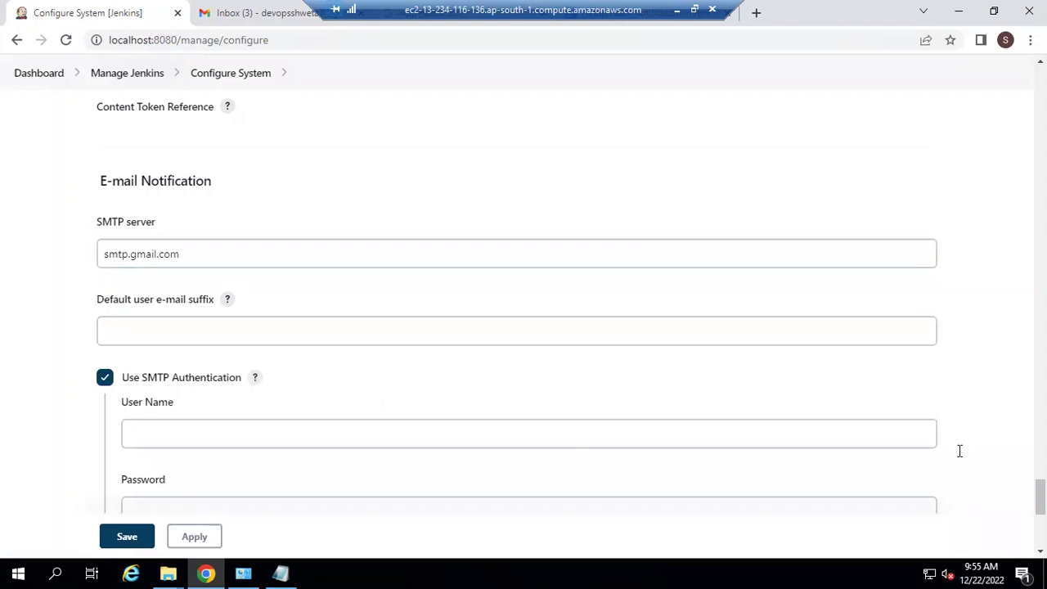
scroll(663, 353, "down", 3)
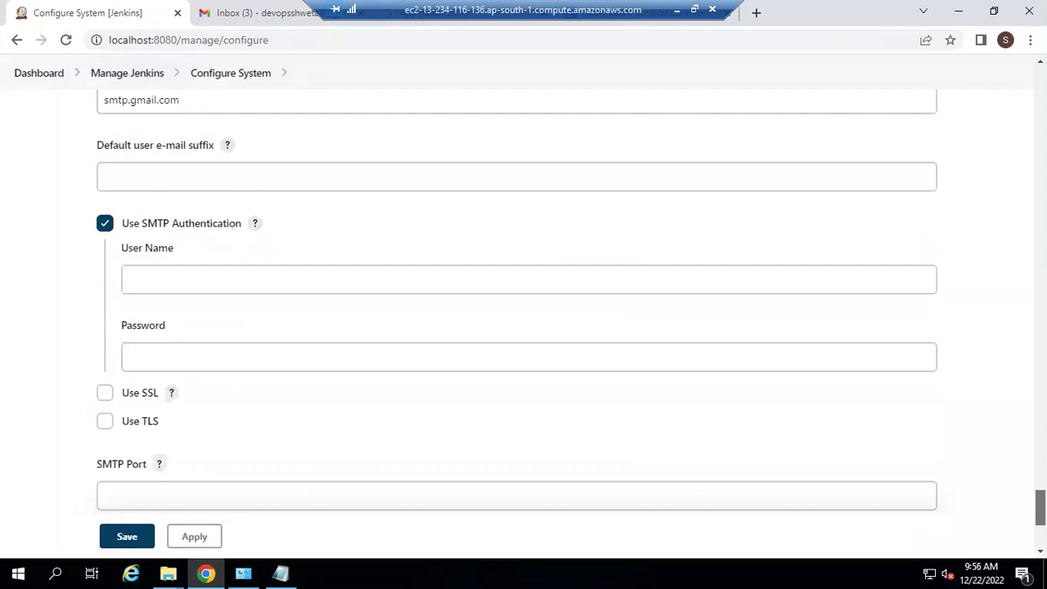
left_click(549, 214)
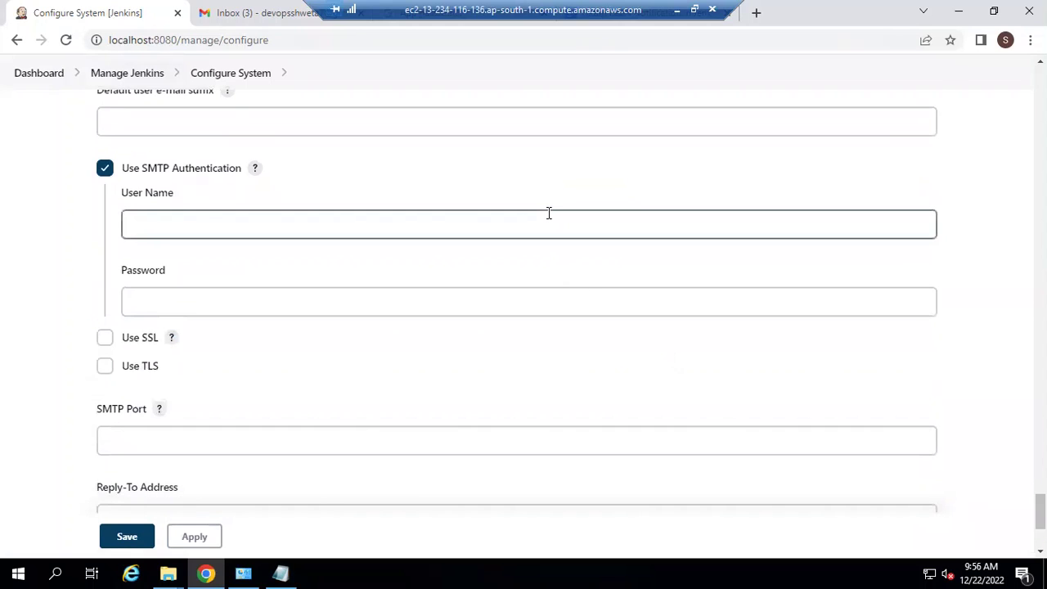
left_click(549, 213)
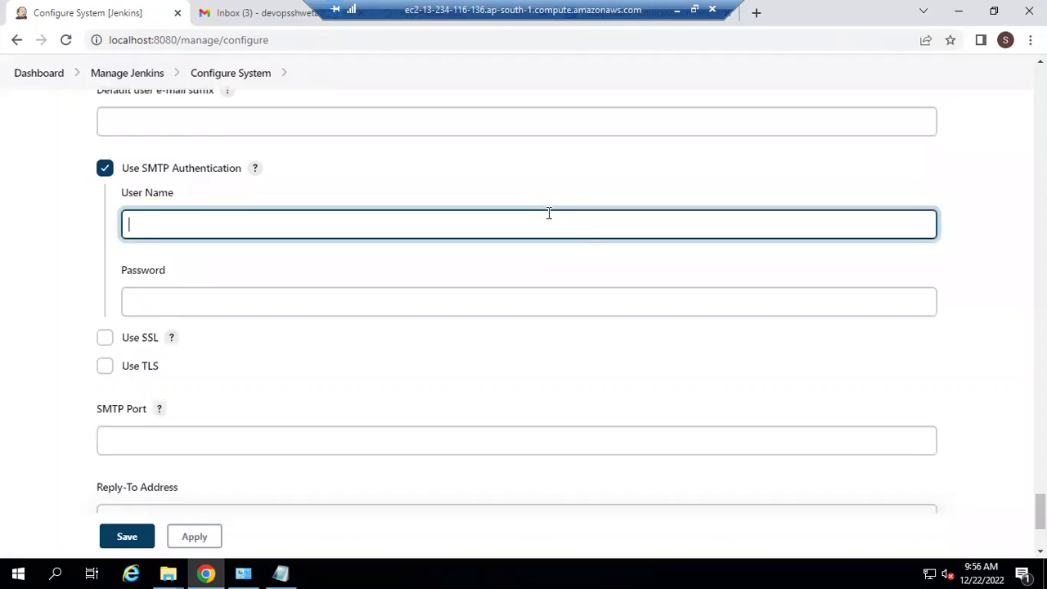
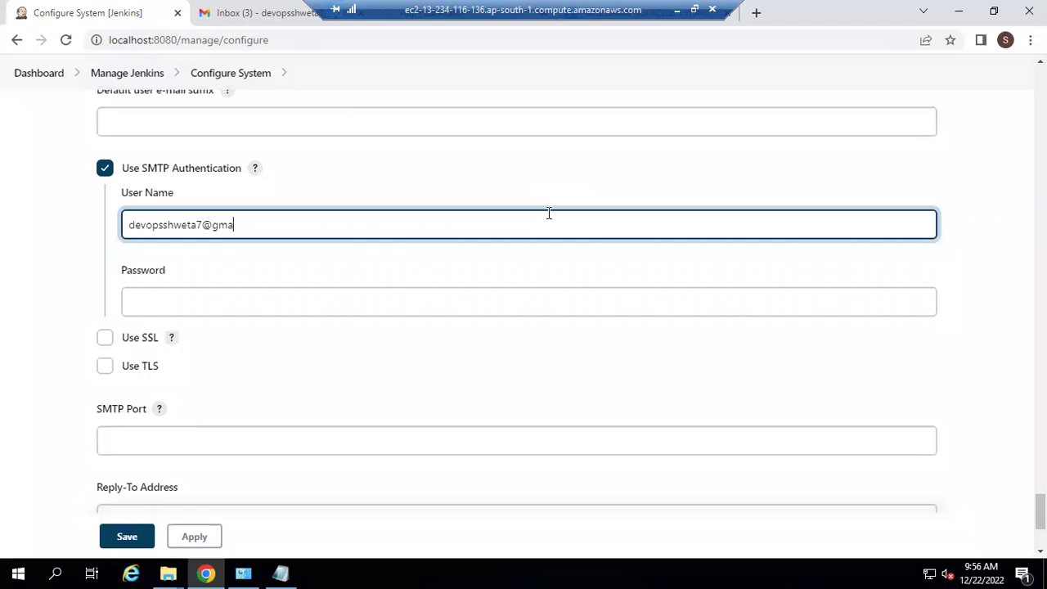
Step: Paste the generated Google app password as the SMTP password and enable SSL
left_click(487, 301)
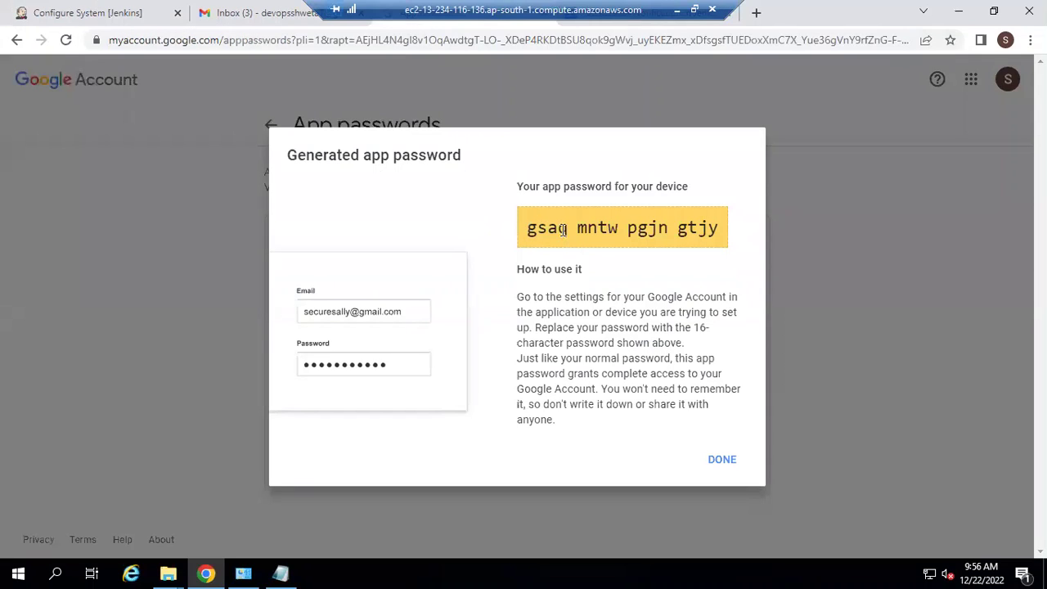
left_click_drag(526, 228, 720, 237)
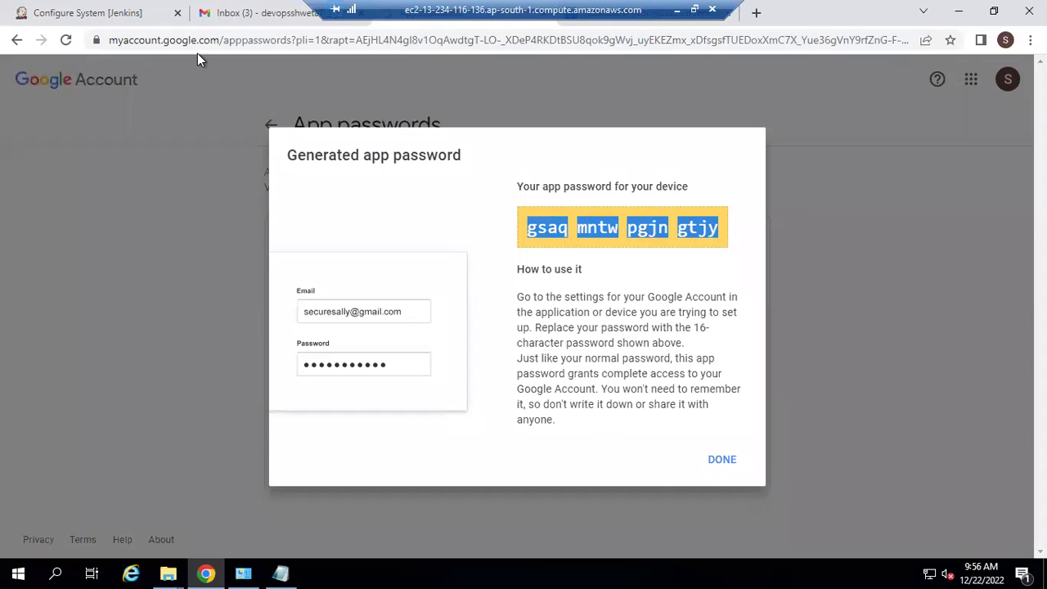
left_click(112, 12)
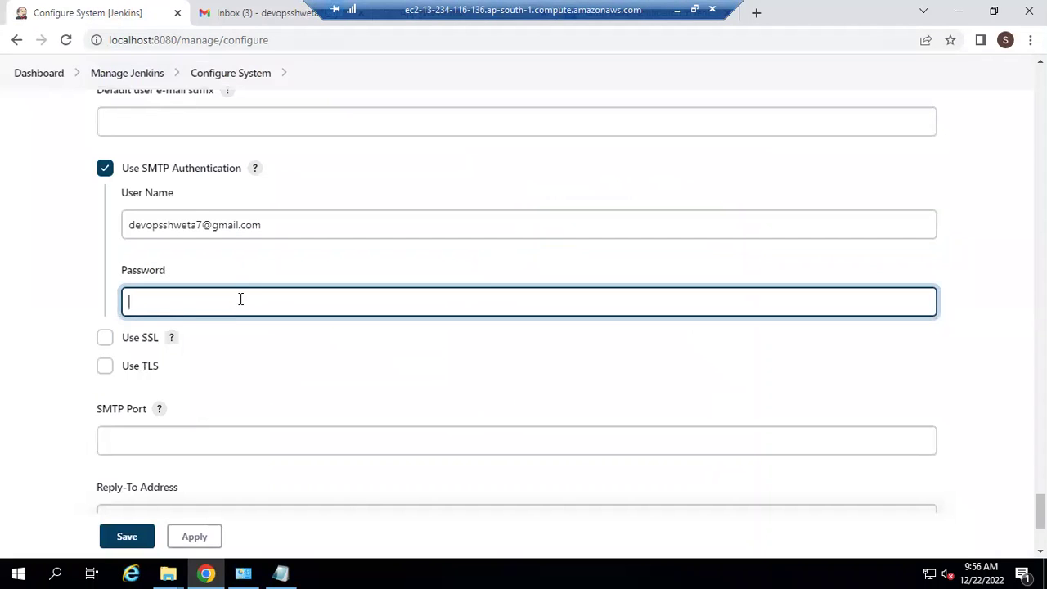
key("ctrl+v")
left_click(106, 340)
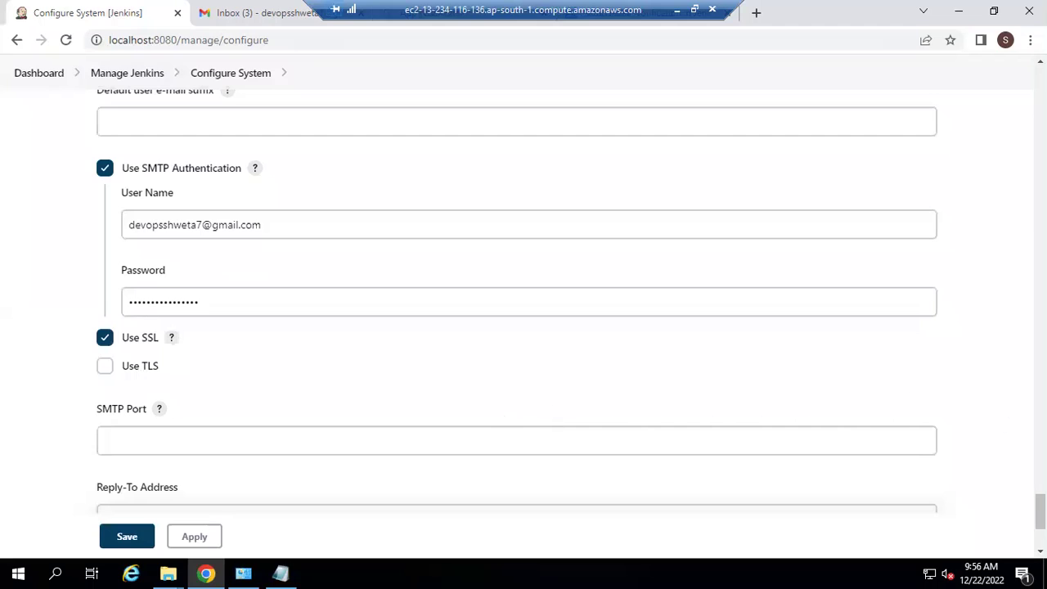
Step: Set the SMTP port to 465 and enable the test e-mail option
scroll(564, 421, "down", 2)
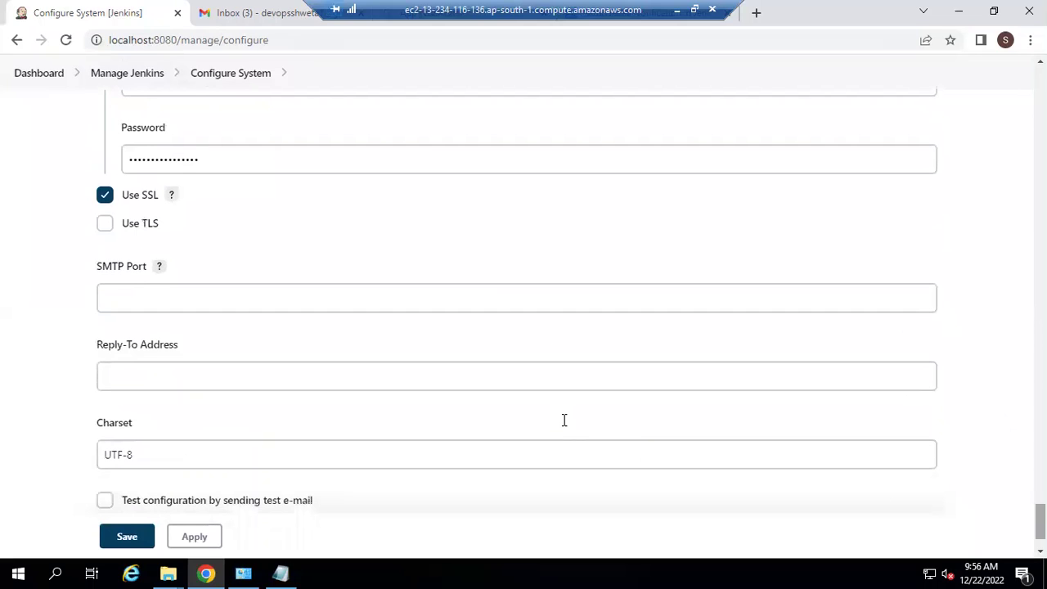
left_click(493, 297)
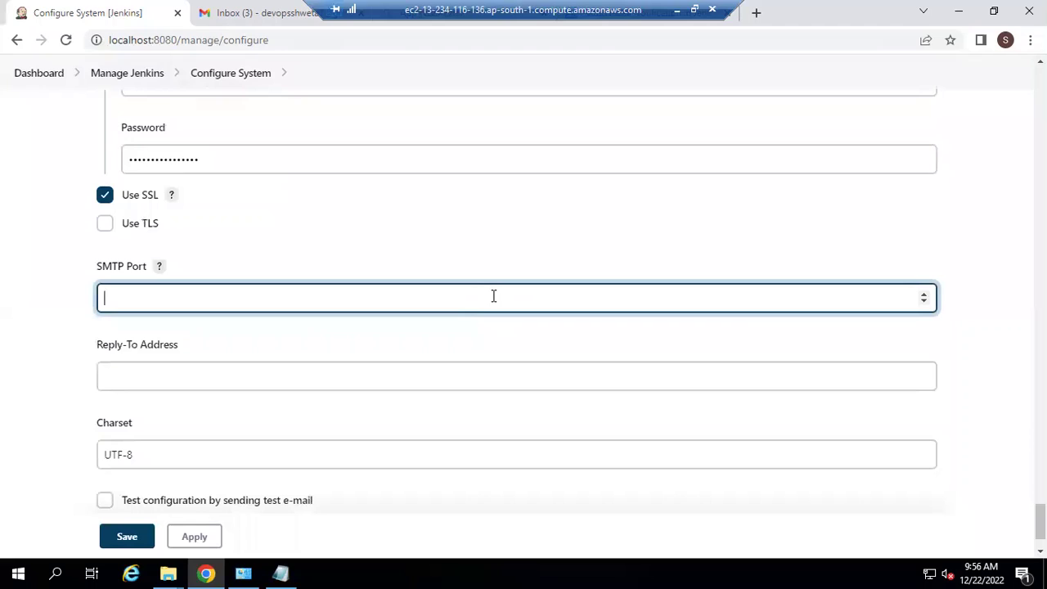
type("465")
scroll(524, 327, "down", 2)
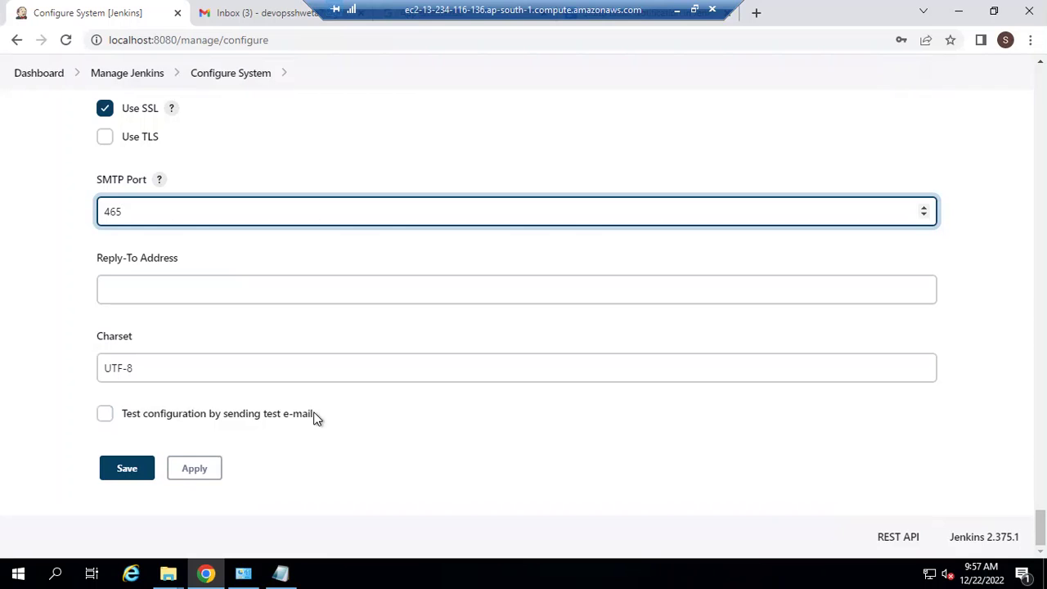
left_click(110, 413)
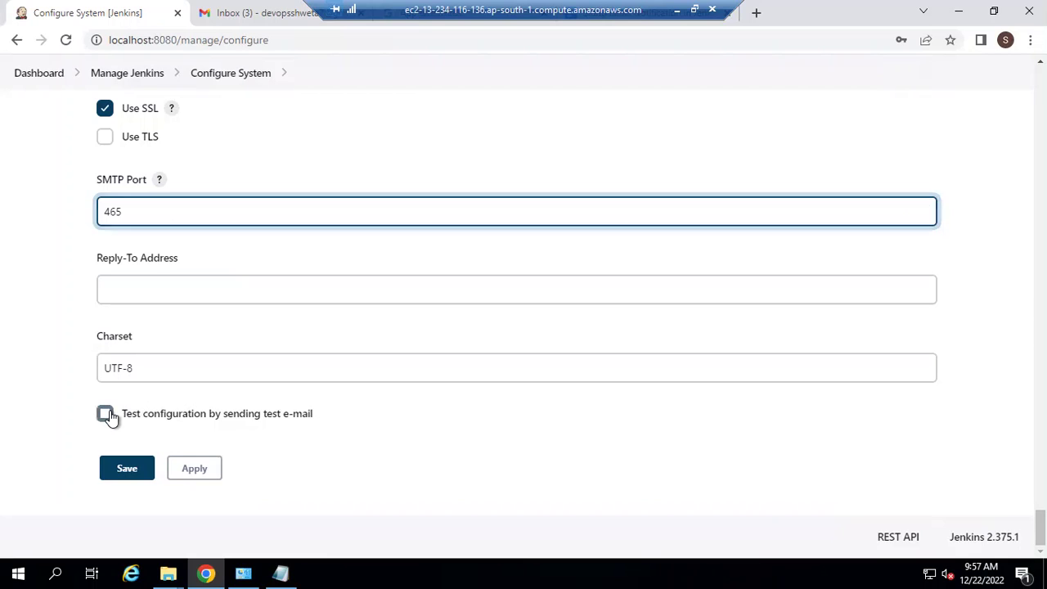
Step: Send a test e-mail to the Gmail address and get 'Email was successfully sent'
left_click(191, 467)
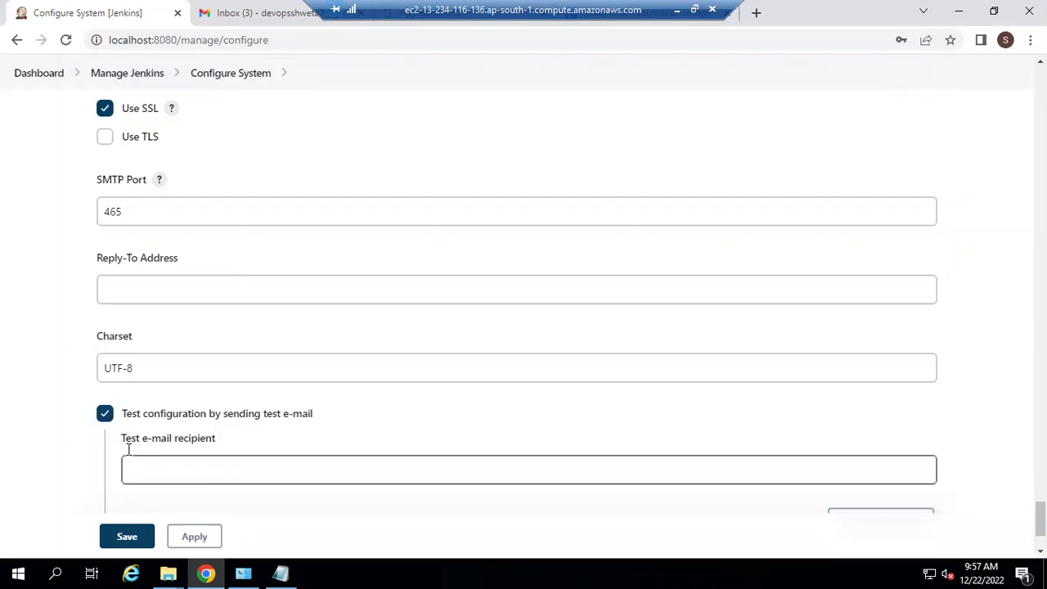
left_click(222, 471)
left_click(222, 471)
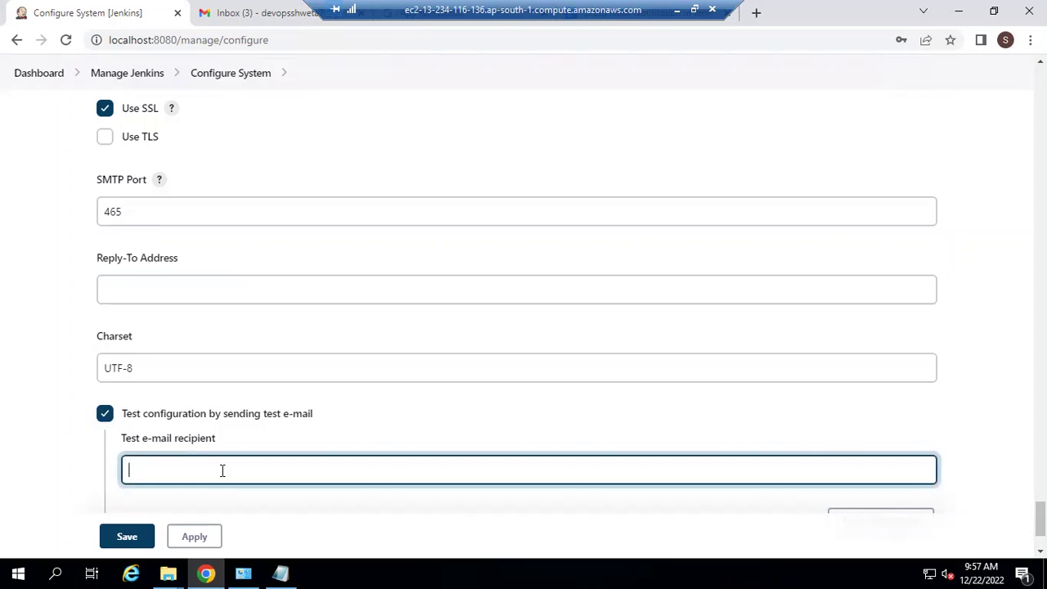
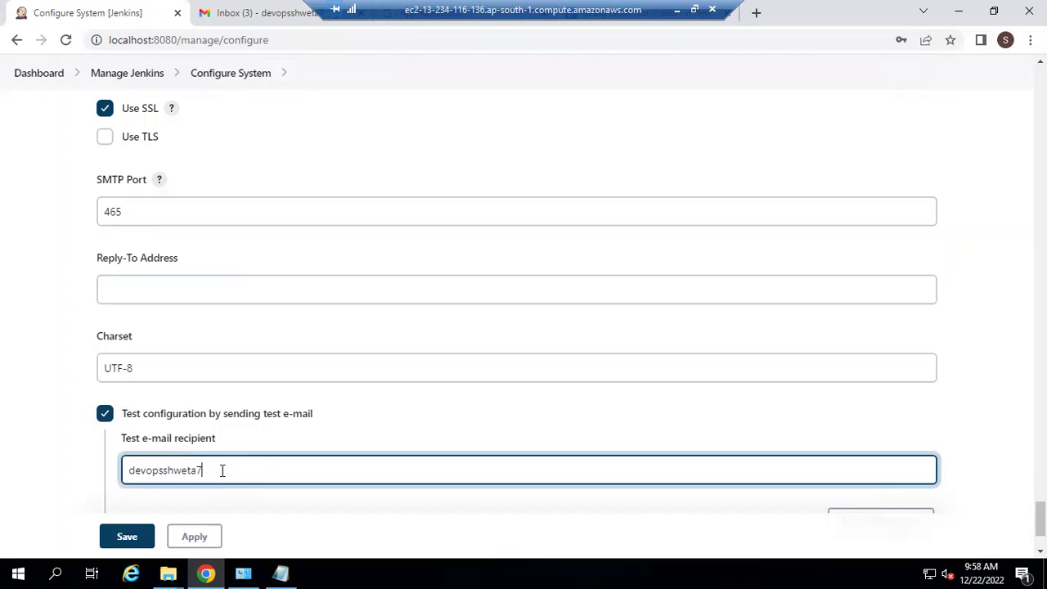
scroll(1040, 518, "down", 2)
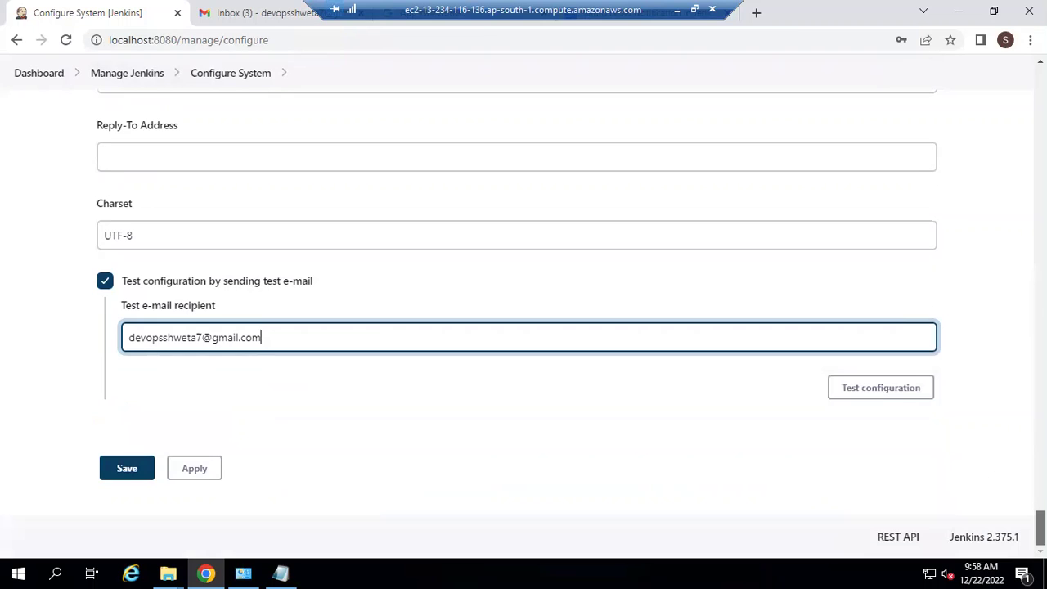
left_click(883, 392)
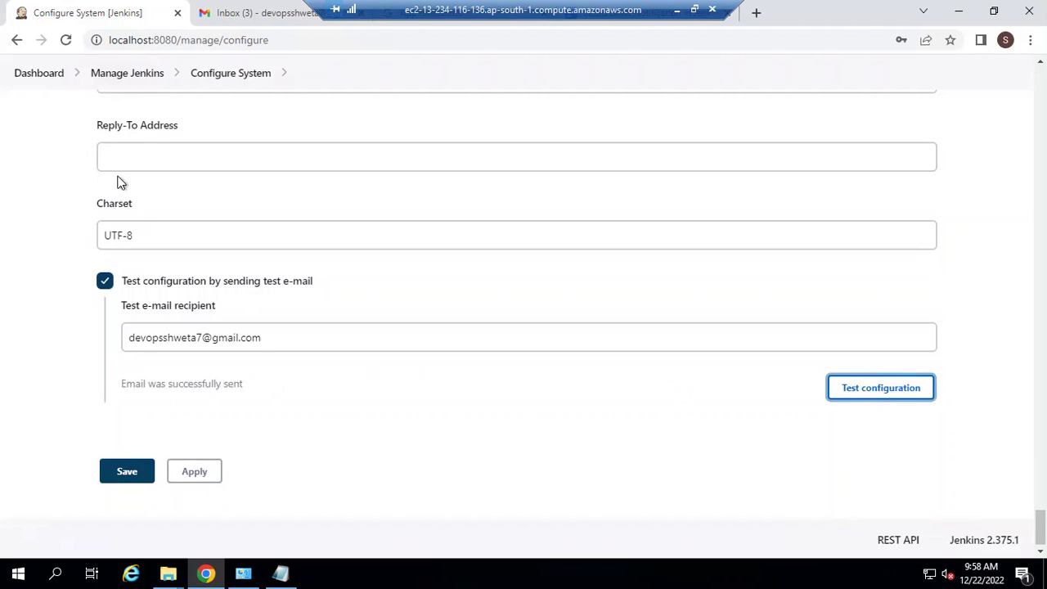
left_click(237, 12)
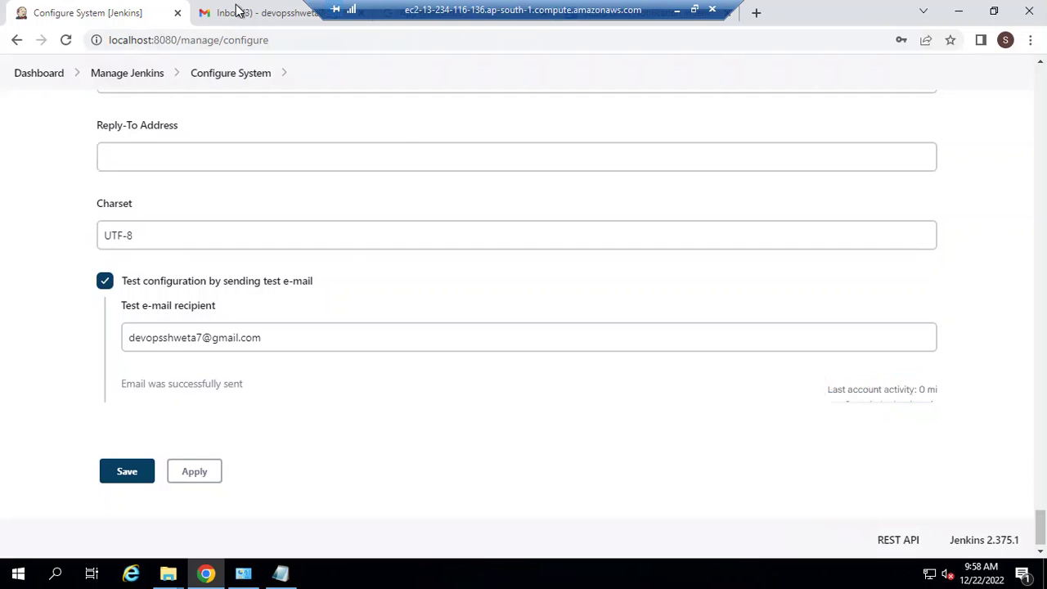
Step: Open 'Test email #1' in Gmail's Primary inbox, check its sender details, then return to Jenkins
left_click(257, 174)
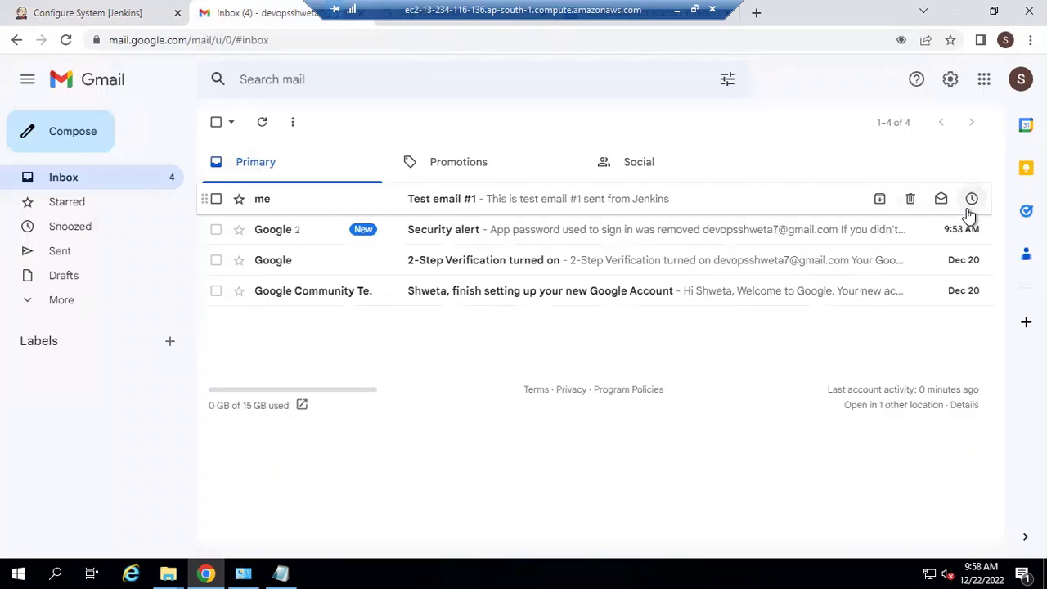
left_click(439, 206)
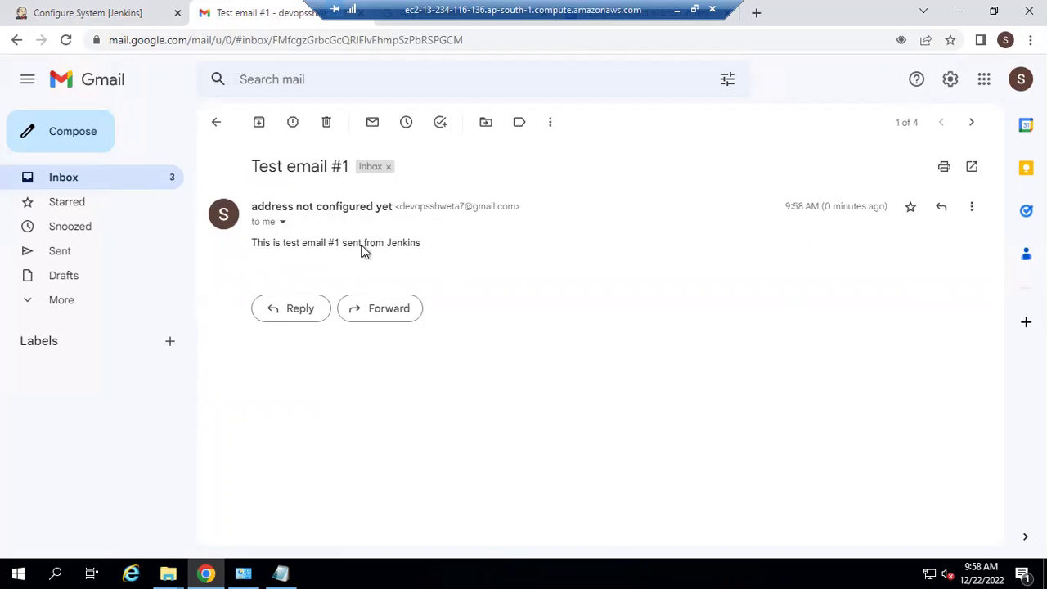
left_click_drag(255, 242, 428, 248)
left_click(429, 248)
left_click(282, 224)
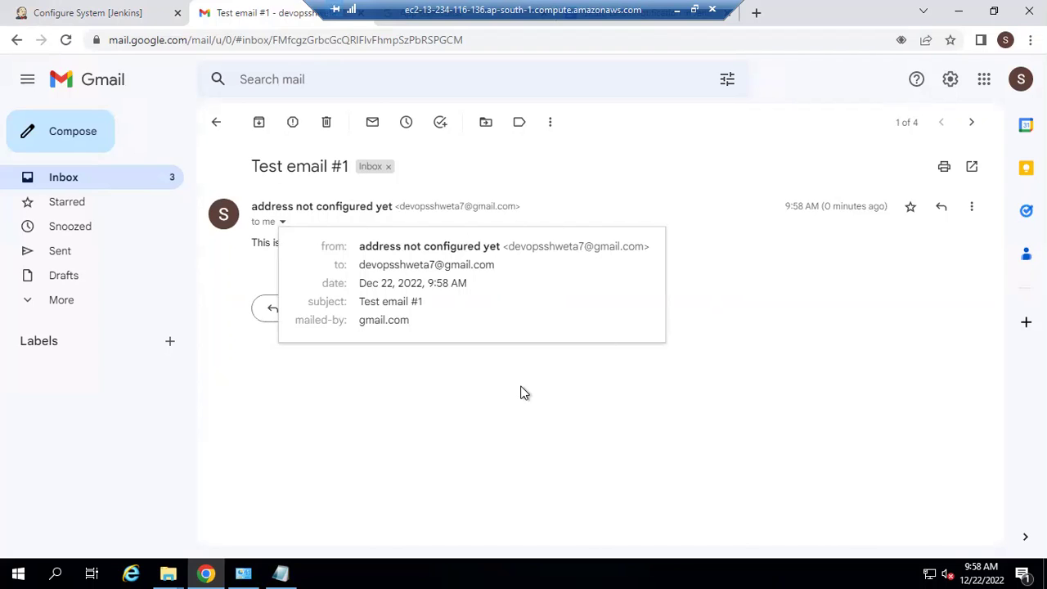
left_click(96, 11)
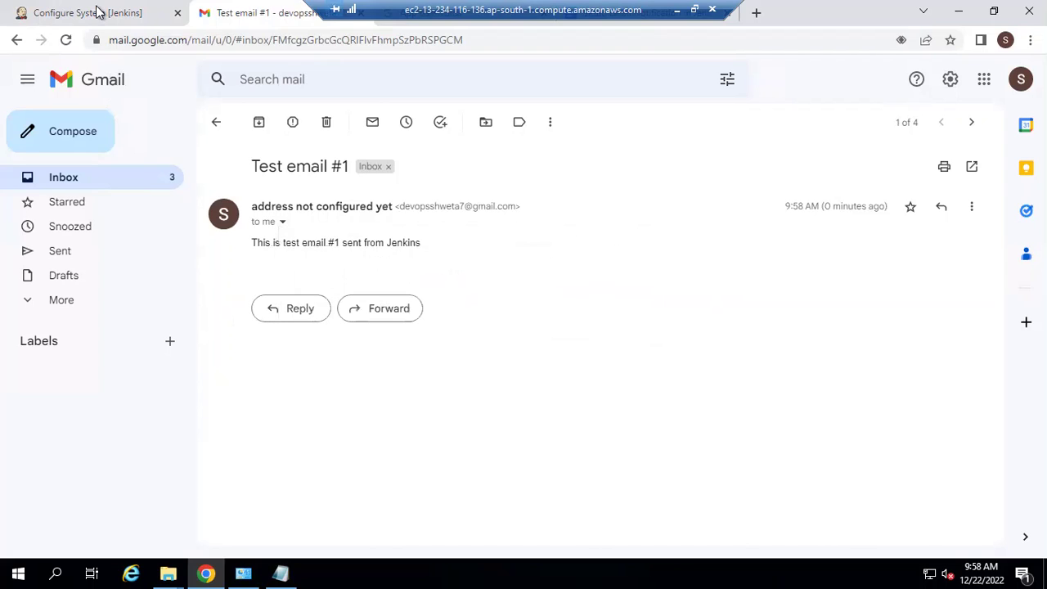
left_click(97, 12)
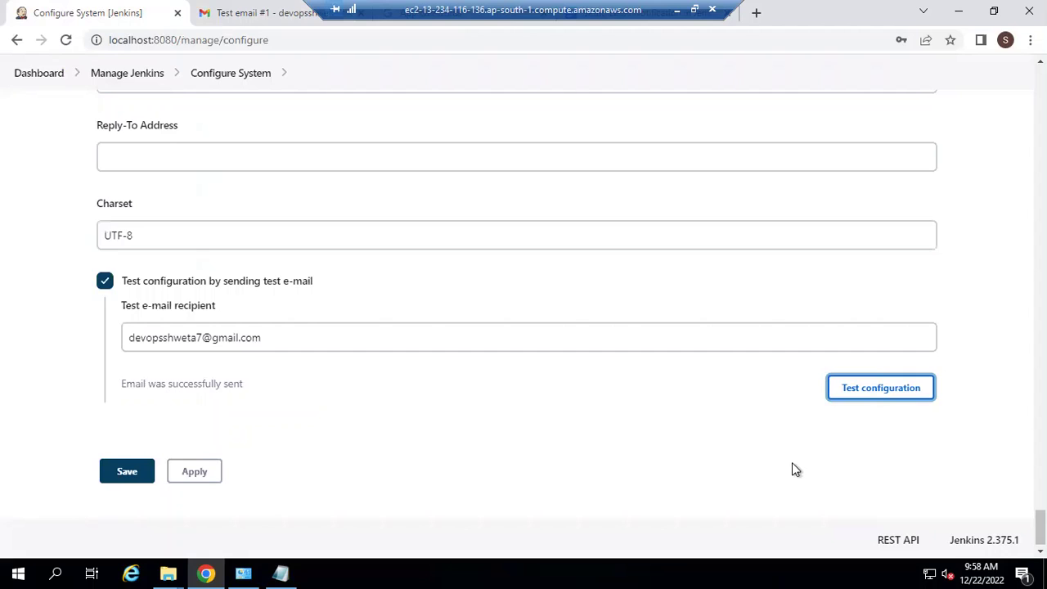
Step: Enter smtp.gmail.com as the Extended E-mail Notification SMTP server
left_click(966, 483)
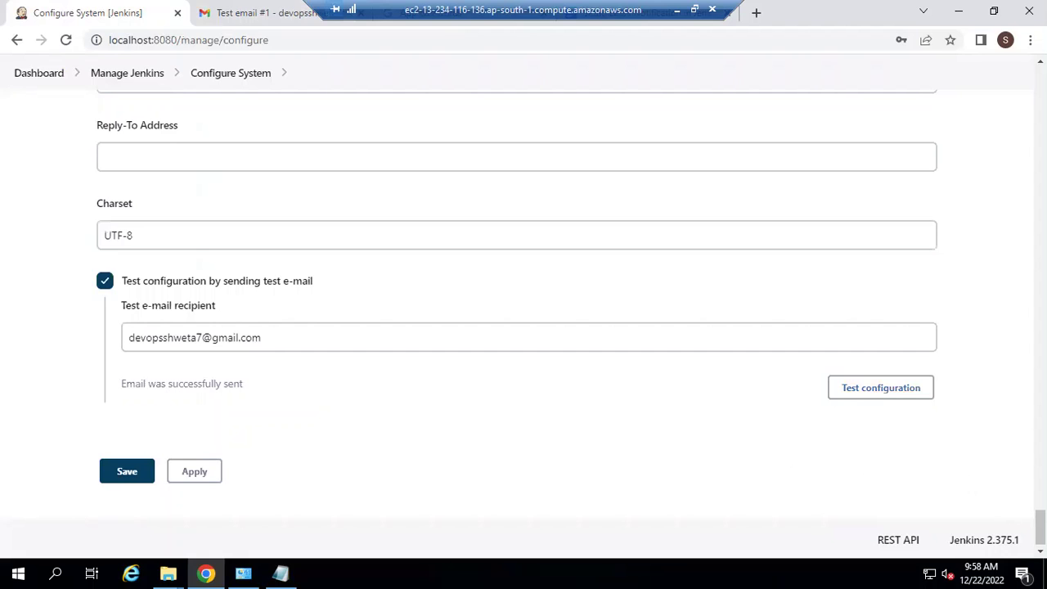
left_click_drag(1041, 528, 1041, 358)
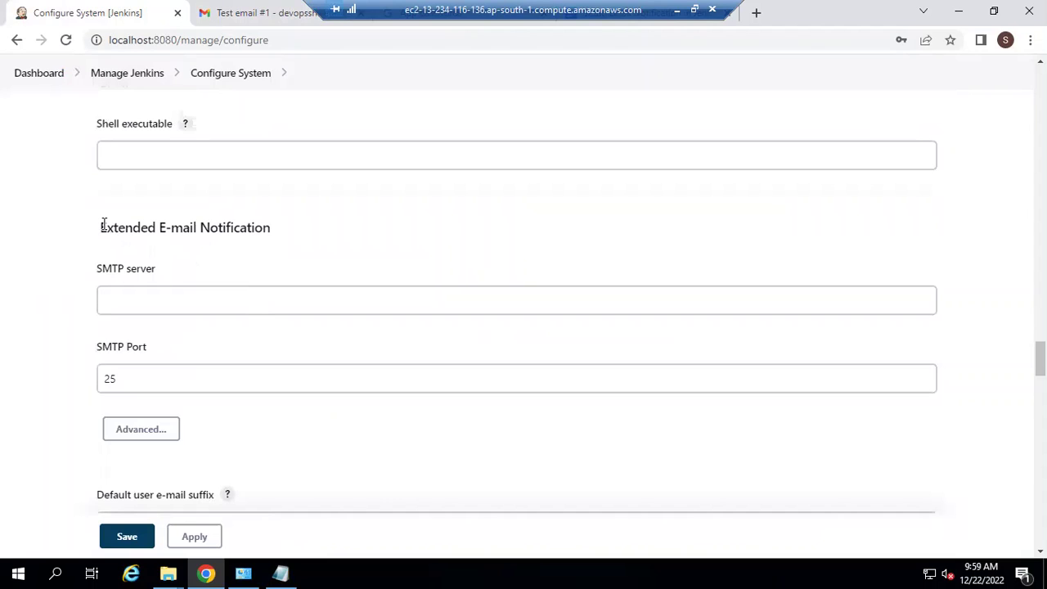
triple_click(255, 224)
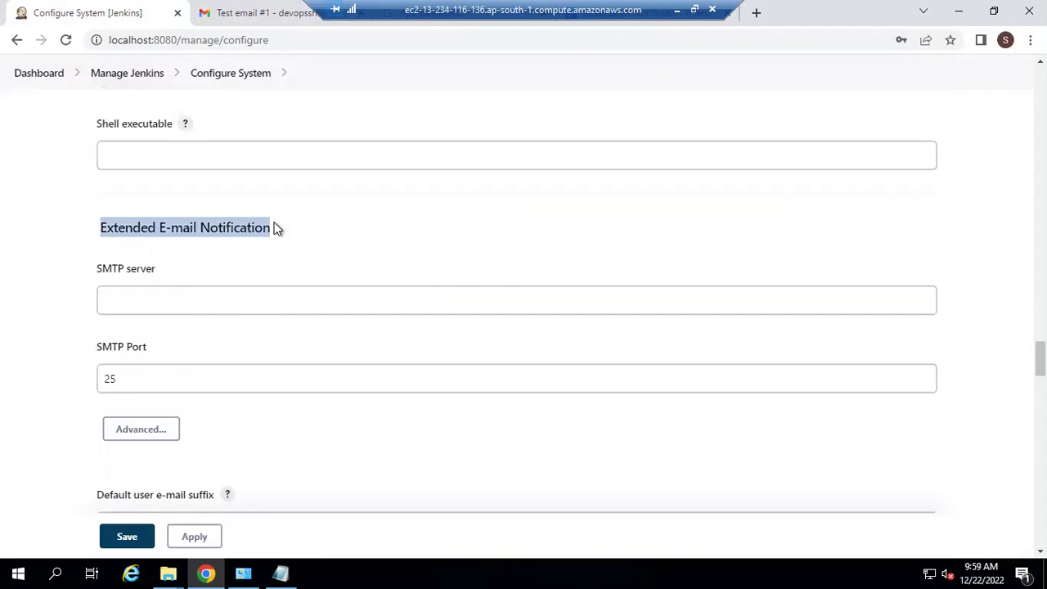
left_click(188, 303)
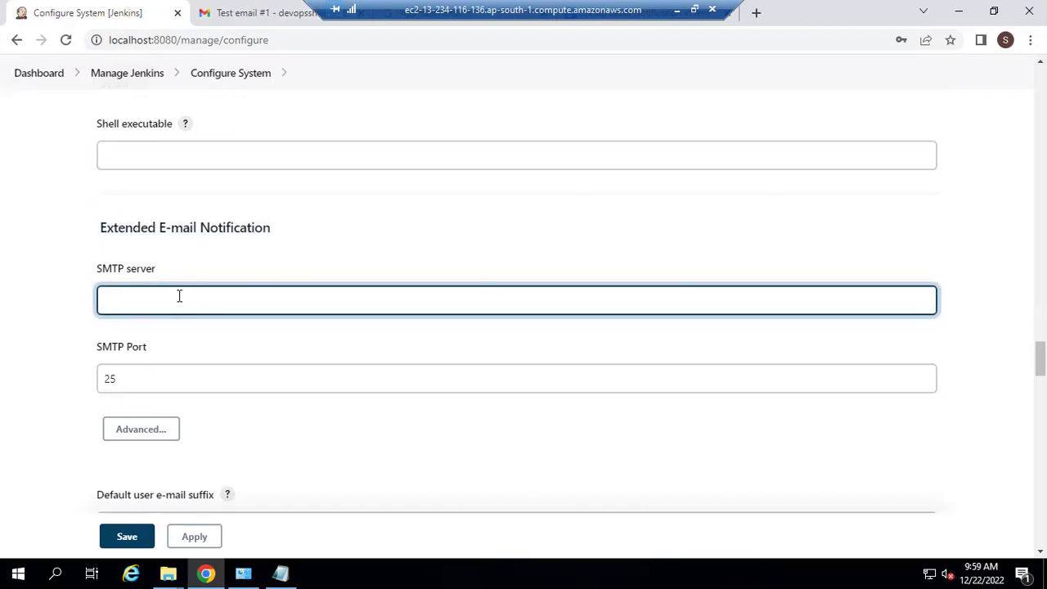
type("smtp.gmail.com")
Step: Change the extended SMTP port from 25 to 465 and reveal the advanced options
left_click(146, 387)
key("BackSpace")
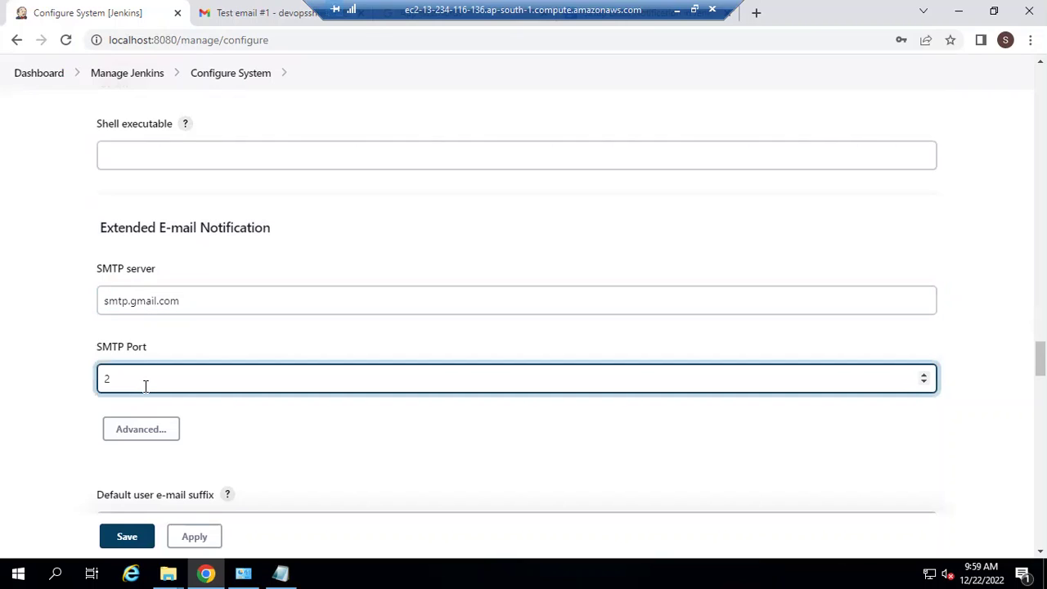
type("465")
scroll(474, 339, "down", 2)
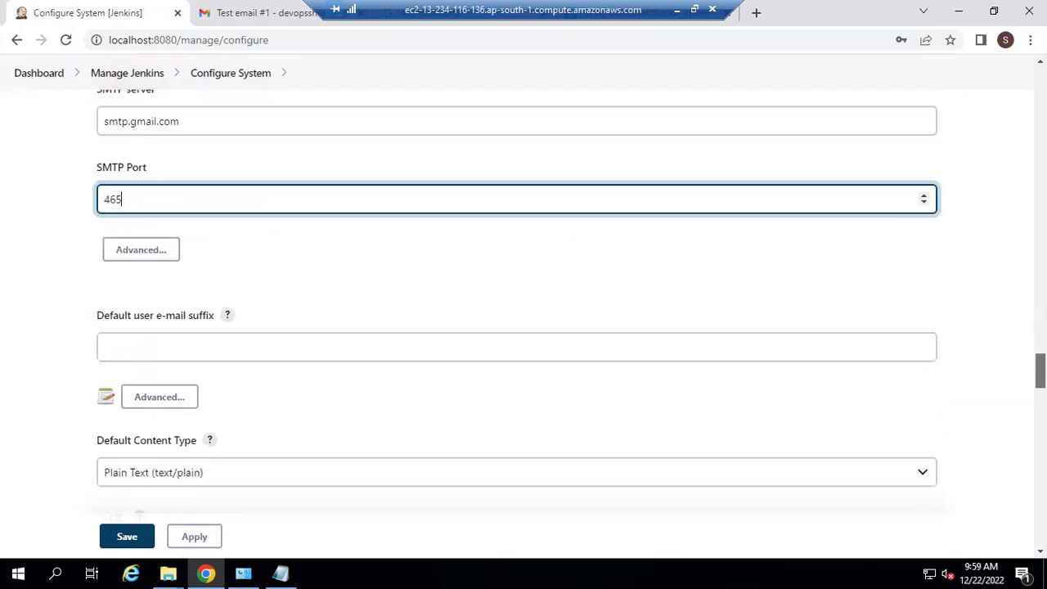
left_click(143, 255)
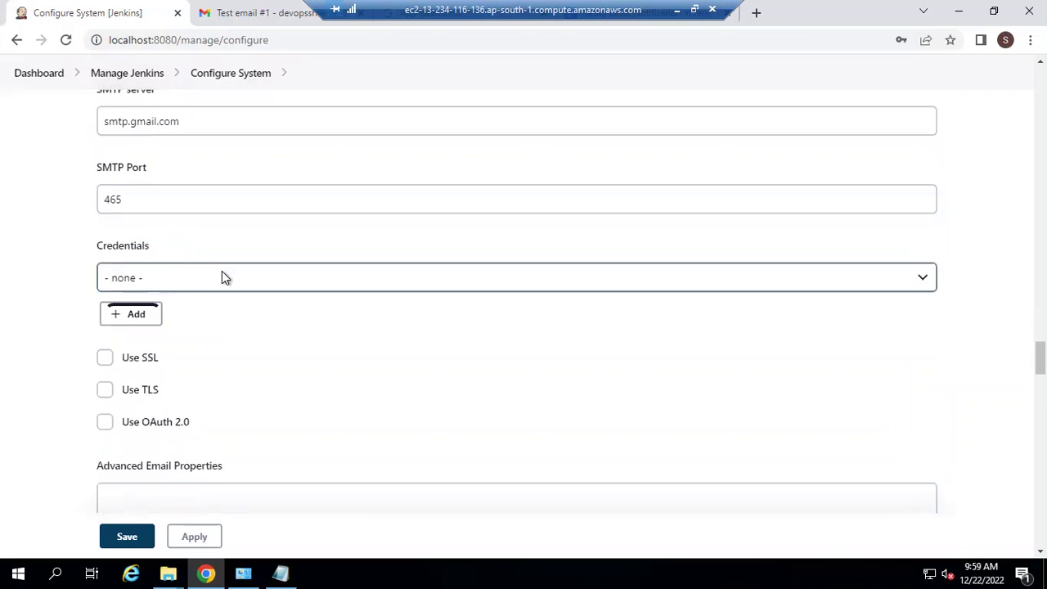
Step: Start a new Jenkins-stored credential with the Gmail address as username
left_click(121, 311)
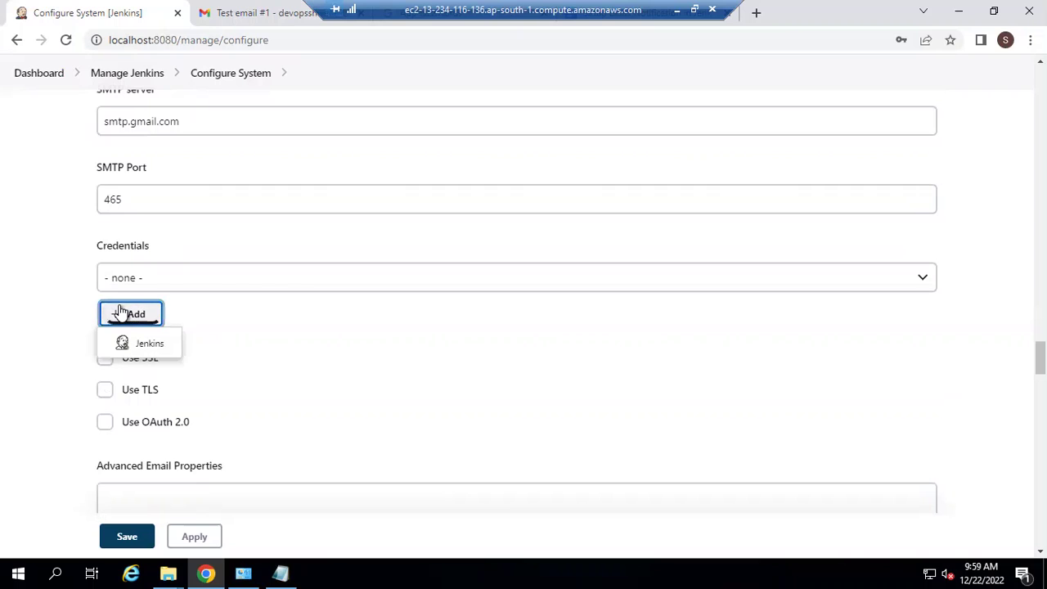
left_click(139, 344)
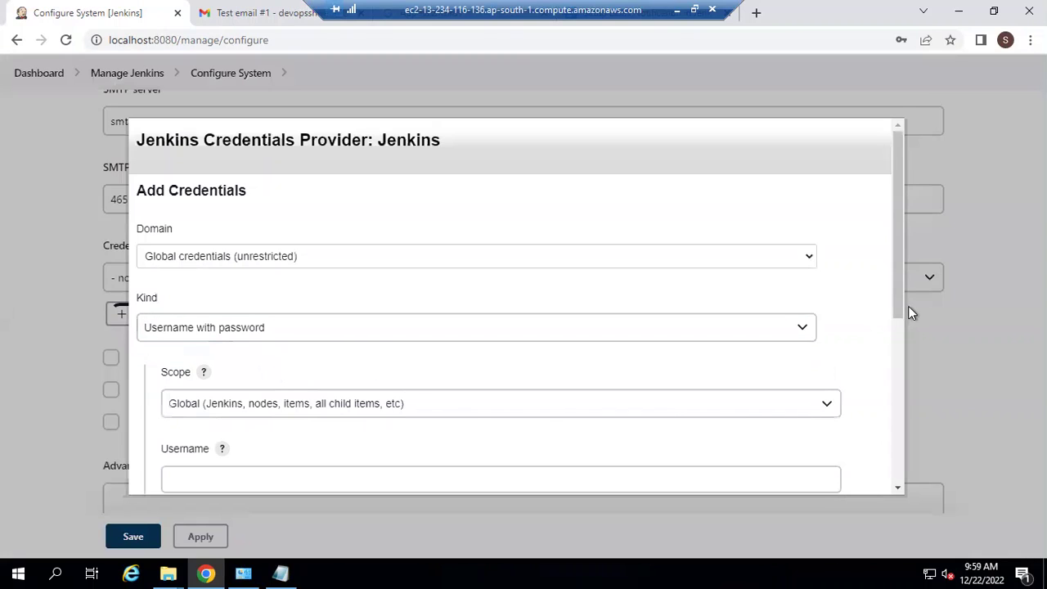
left_click_drag(899, 327, 902, 416)
left_click(572, 283)
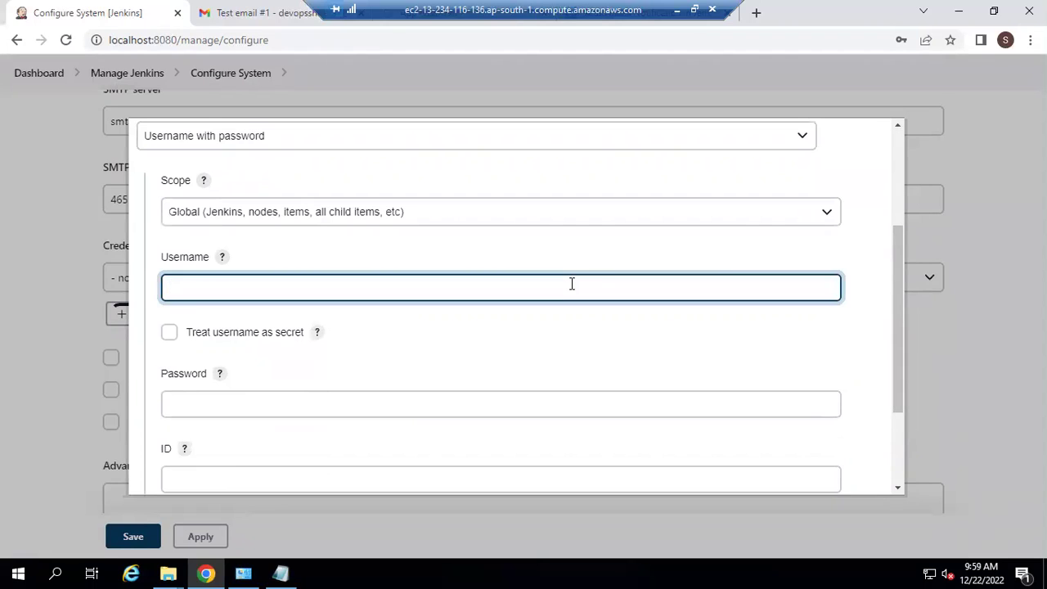
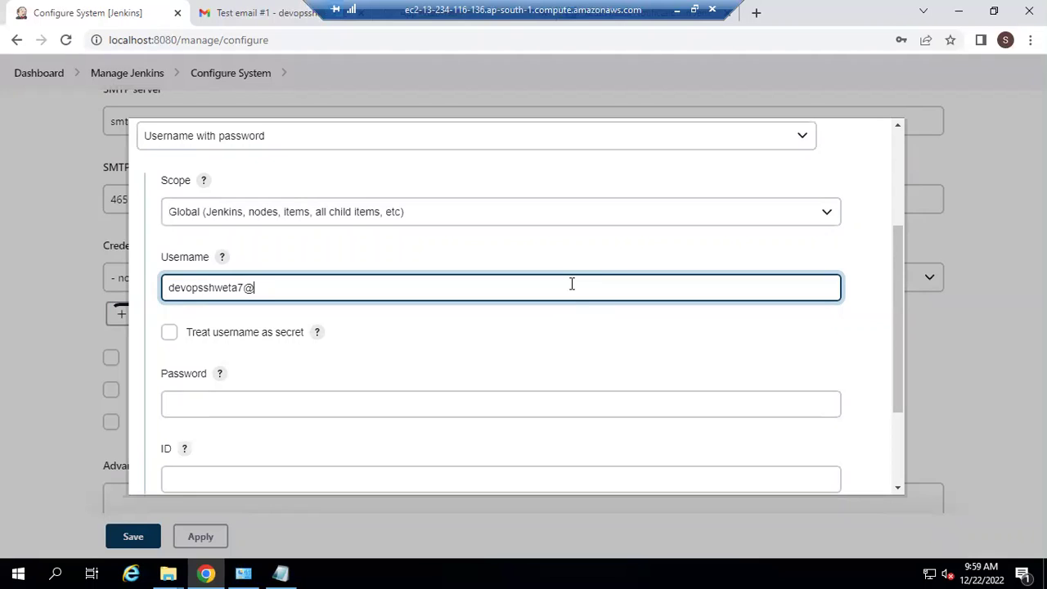
Step: Paste the Google app password as the credential password and add the credential
left_click(501, 393)
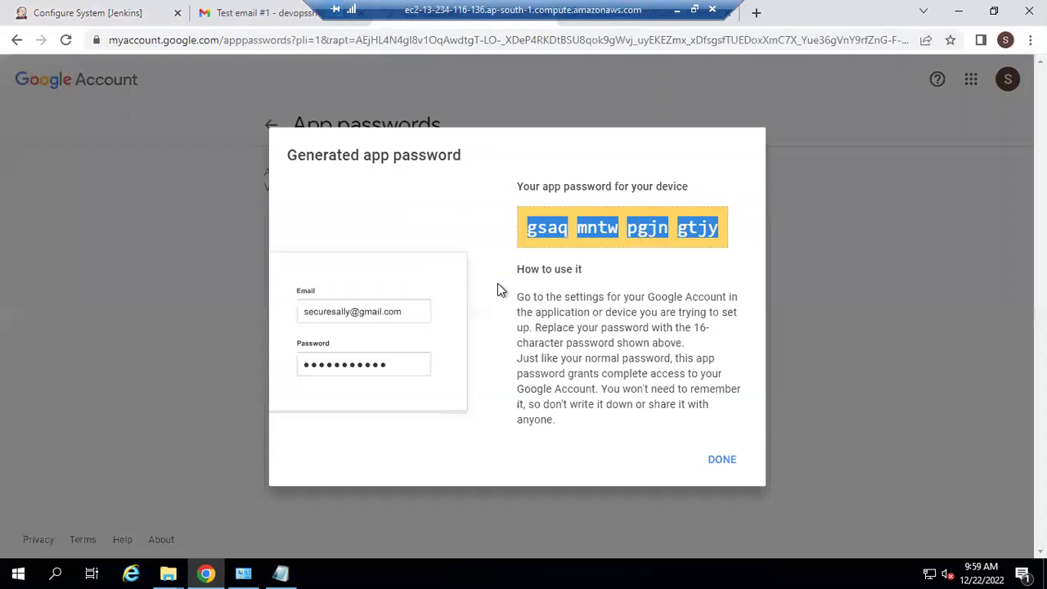
left_click(78, 10)
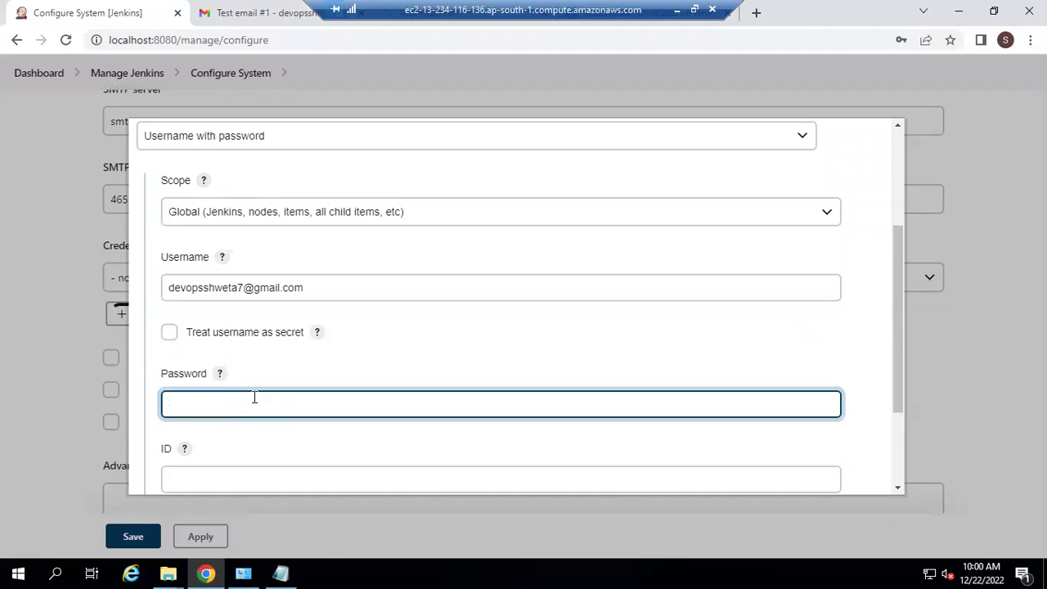
key("ctrl+v")
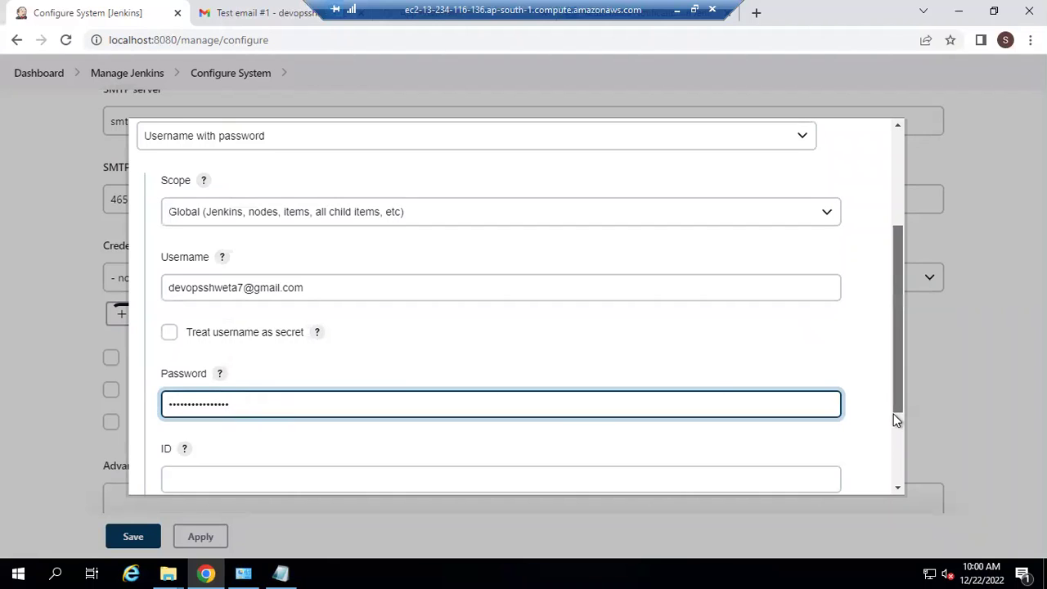
scroll(896, 419, "down", 2)
left_click(551, 438)
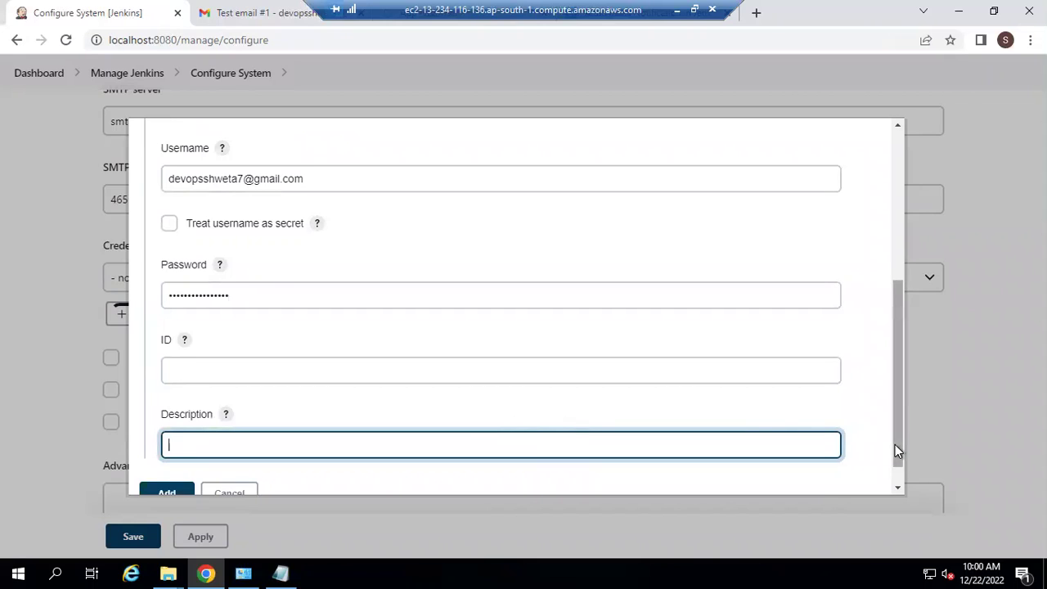
left_click_drag(895, 445, 896, 460)
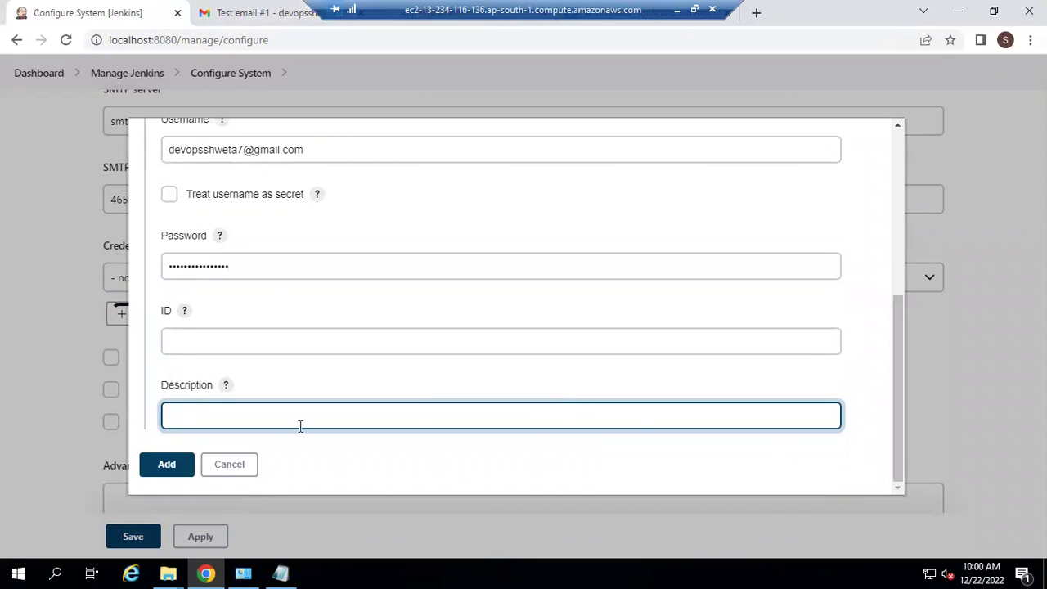
left_click(155, 468)
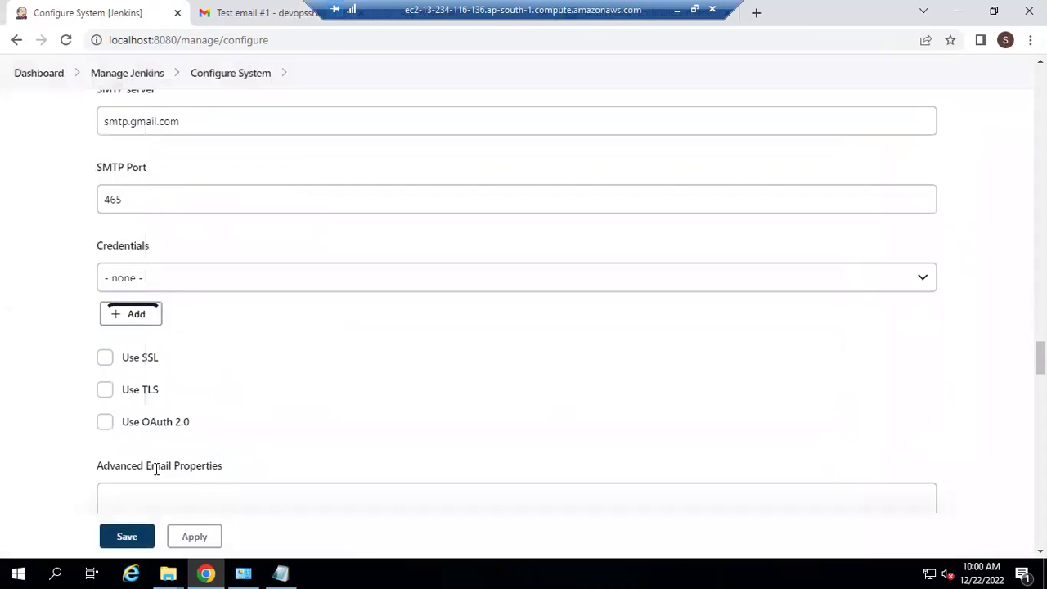
Step: Authenticate the extended SMTP settings with the Gmail credential and enable Use SSL
left_click(233, 286)
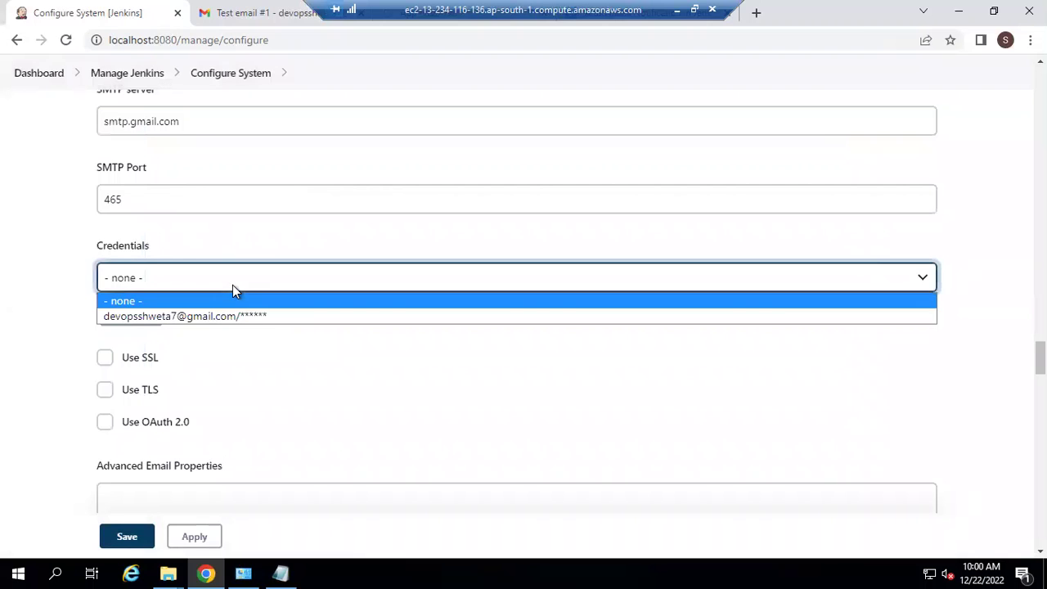
left_click(200, 320)
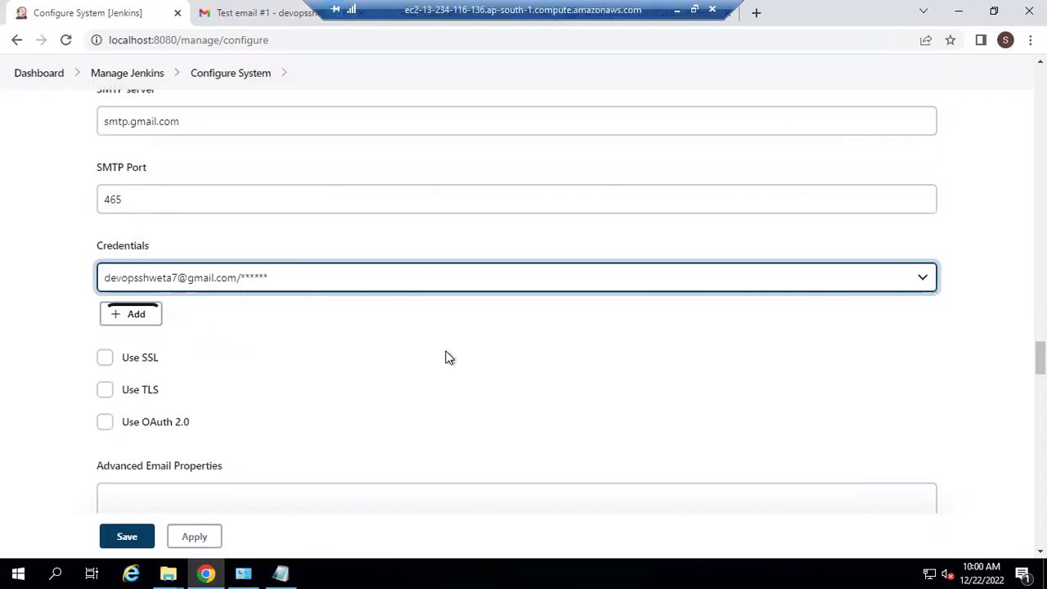
left_click(106, 360)
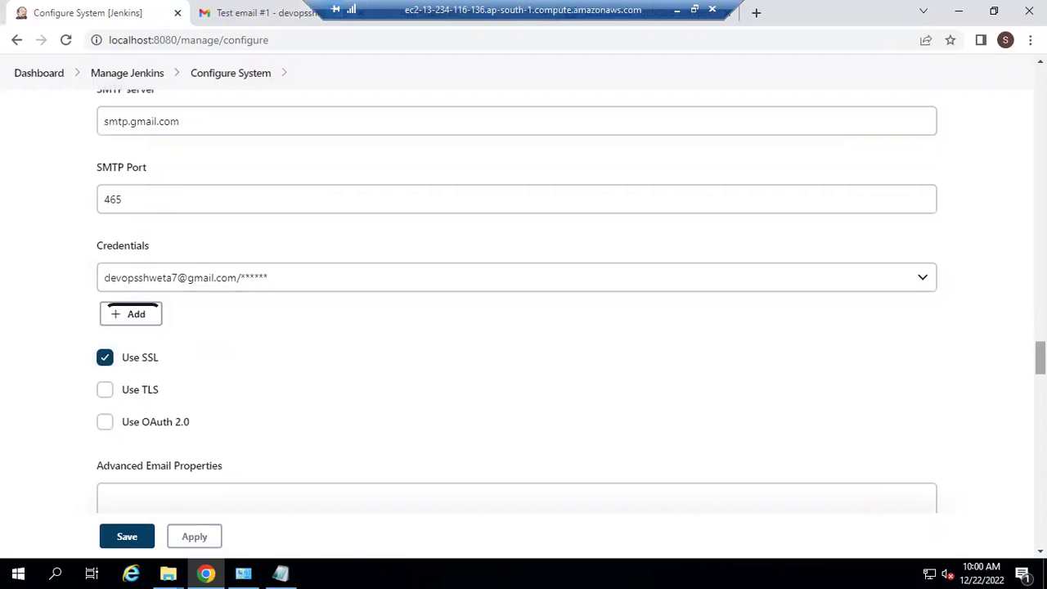
Step: Scroll down to Default Triggers and expand the trigger options
scroll(523, 311, "down", 5)
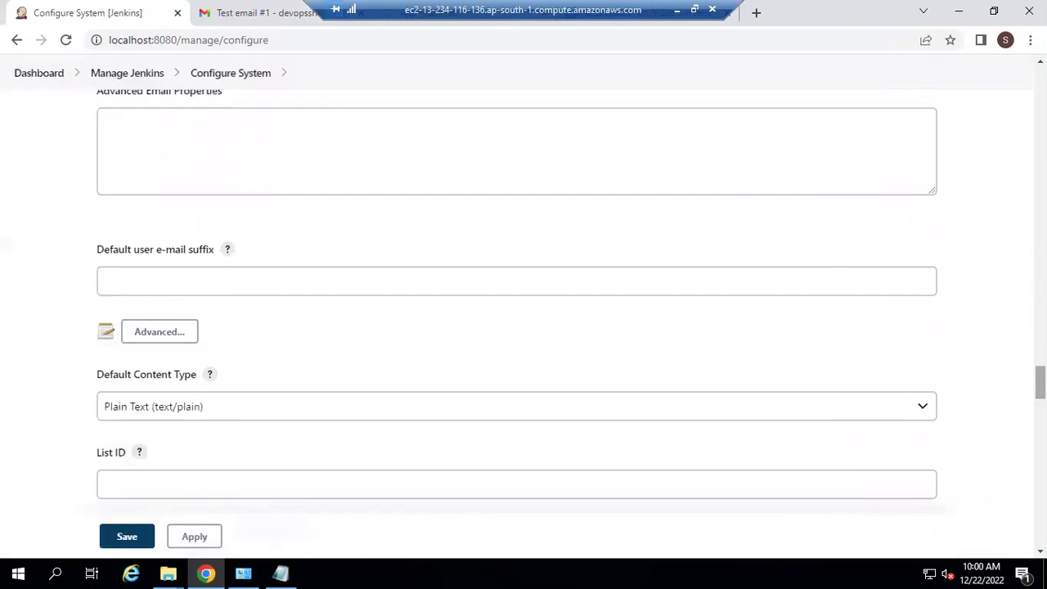
scroll(517, 302, "up", 1)
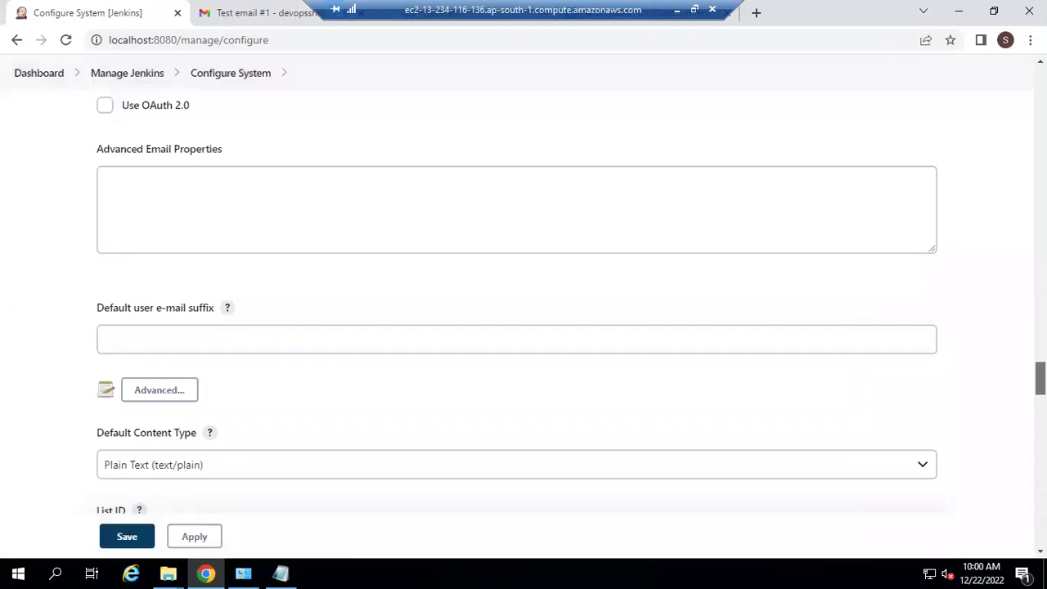
scroll(523, 311, "down", 1)
scroll(524, 311, "up", 1)
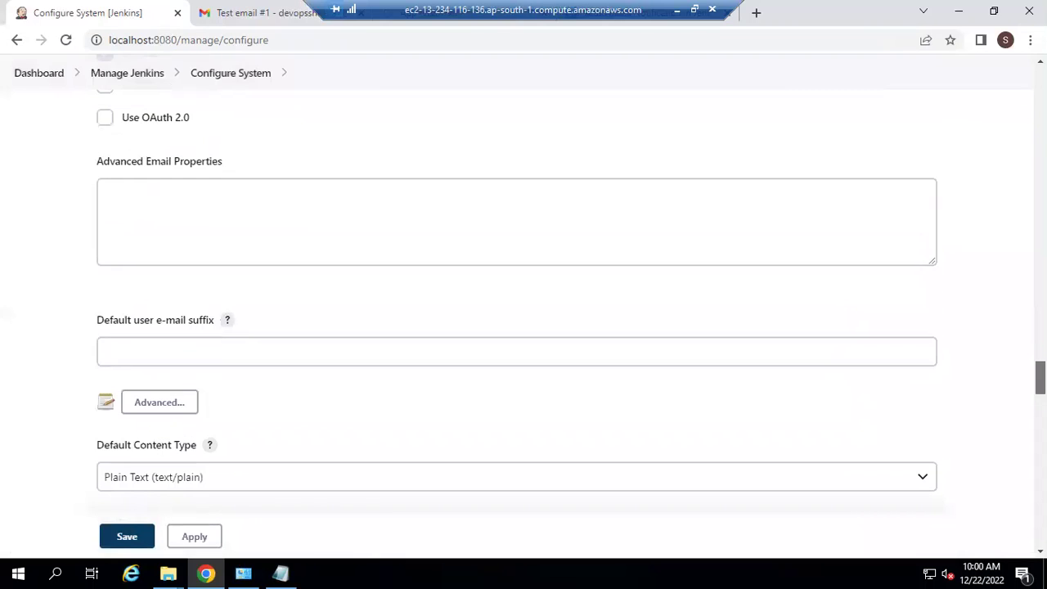
scroll(517, 323, "down", 3)
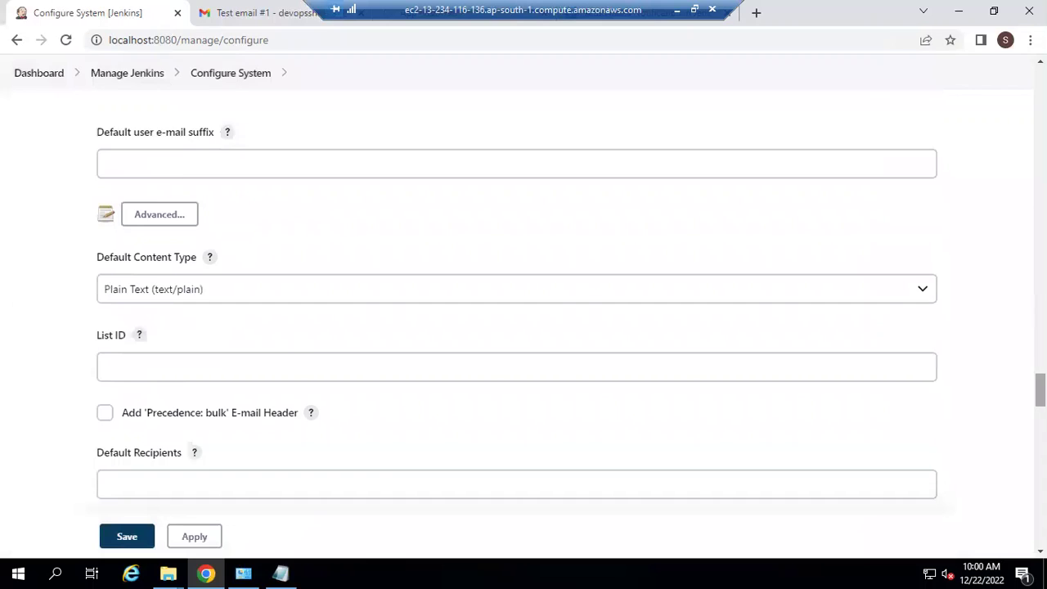
scroll(517, 323, "down", 3)
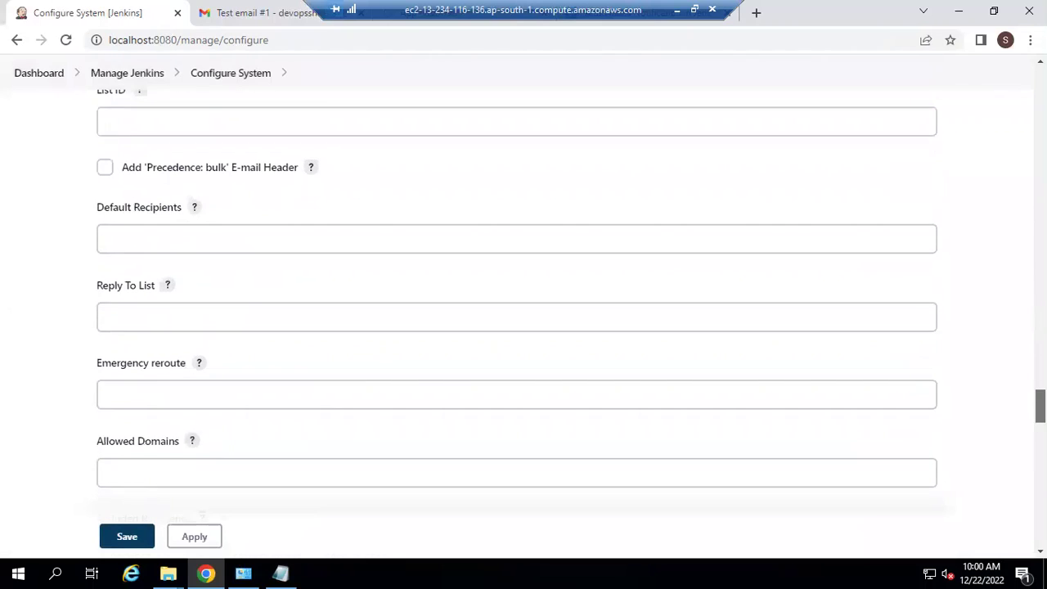
scroll(517, 323, "down", 5)
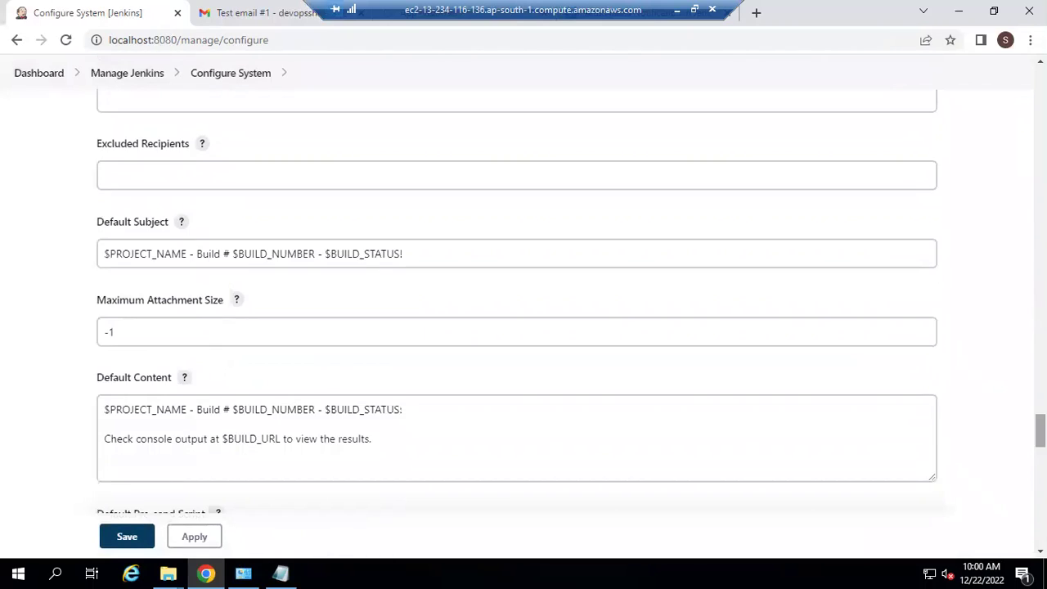
scroll(517, 324, "down", 6)
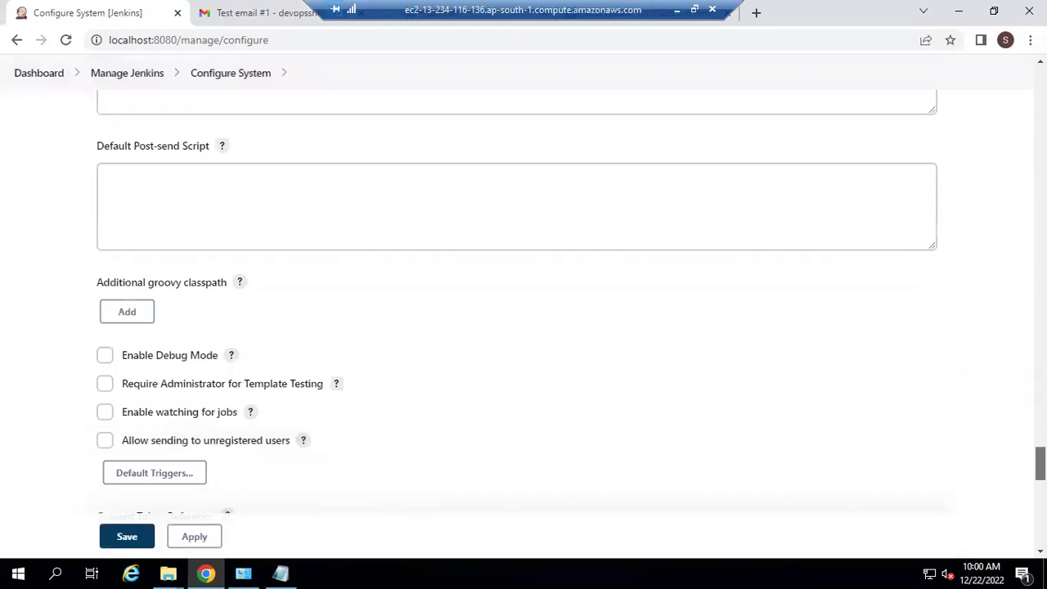
scroll(674, 422, "down", 1)
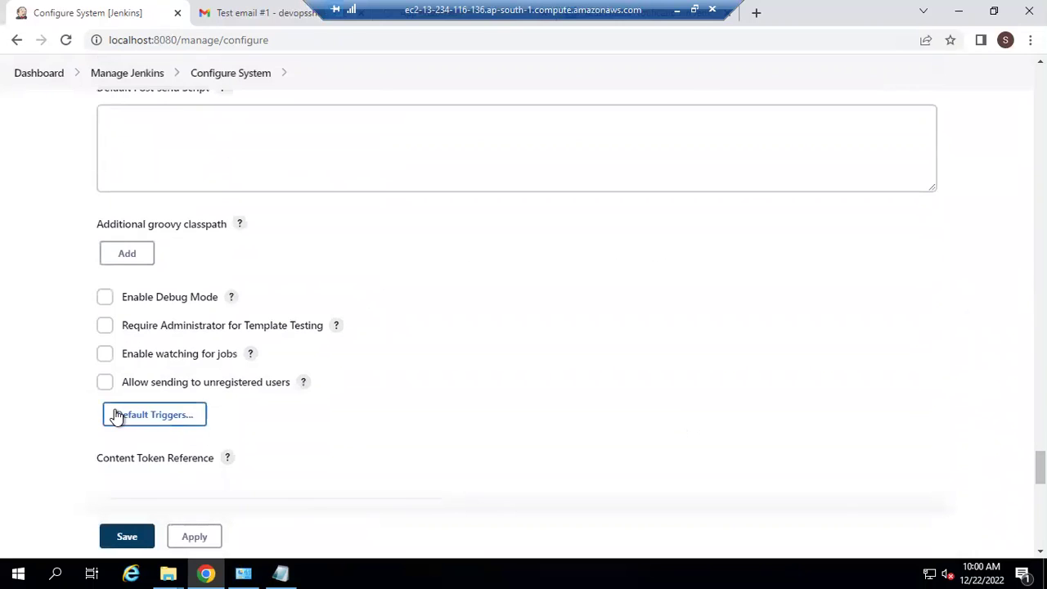
left_click(165, 419)
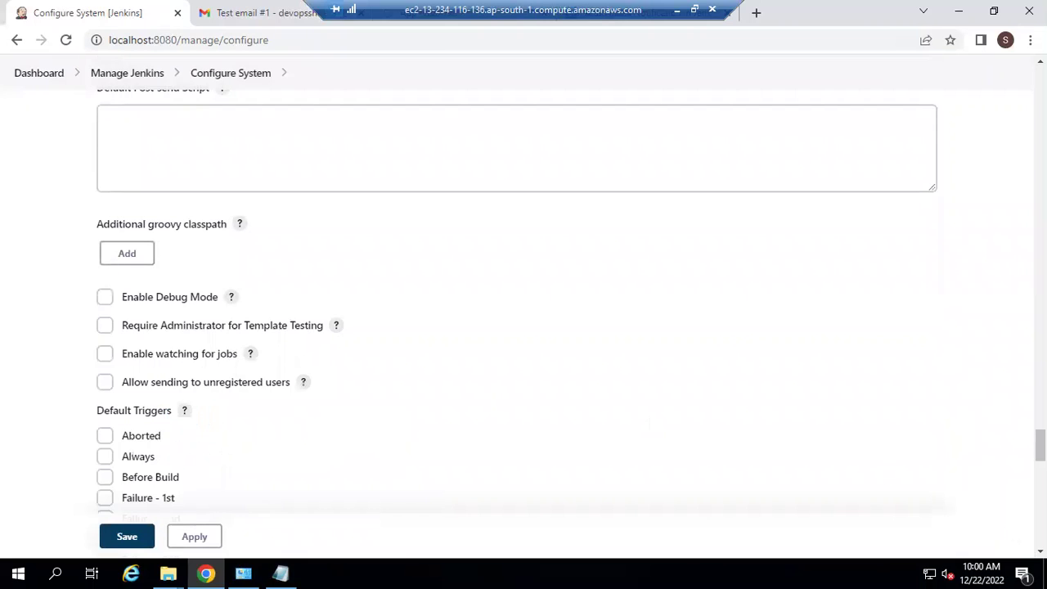
Step: Add Always and Success to the default triggers alongside Failure - Any
scroll(1040, 446, "down", 2)
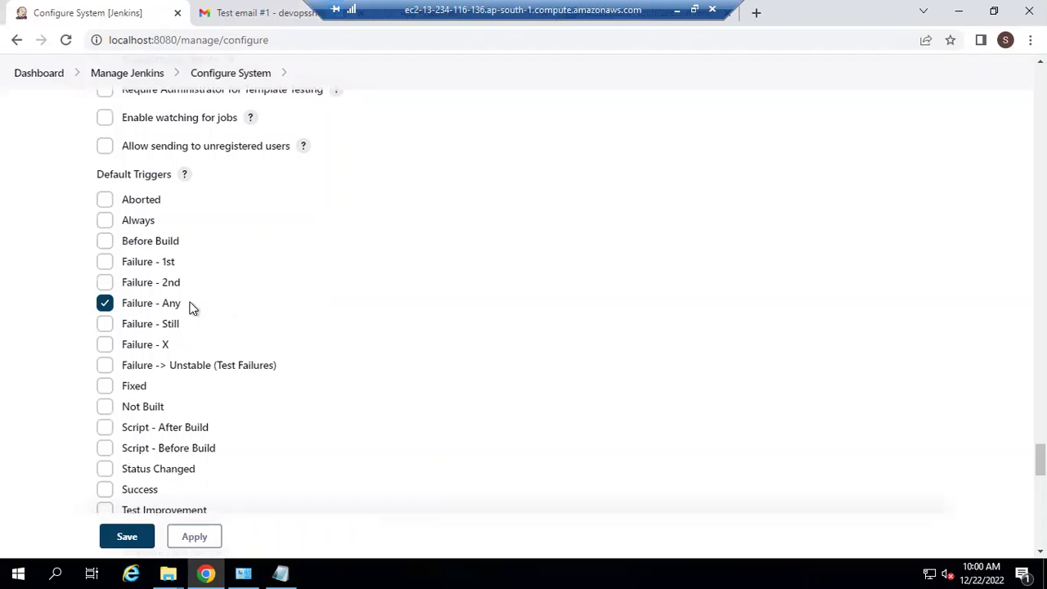
left_click(106, 223)
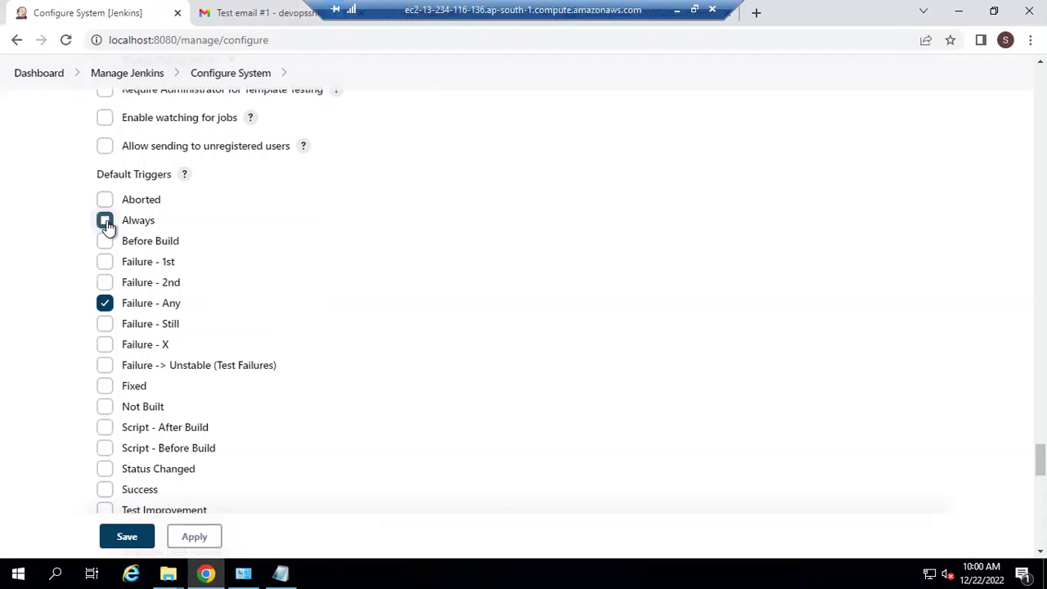
left_click(110, 489)
scroll(523, 302, "down", 2)
scroll(524, 303, "down", 2)
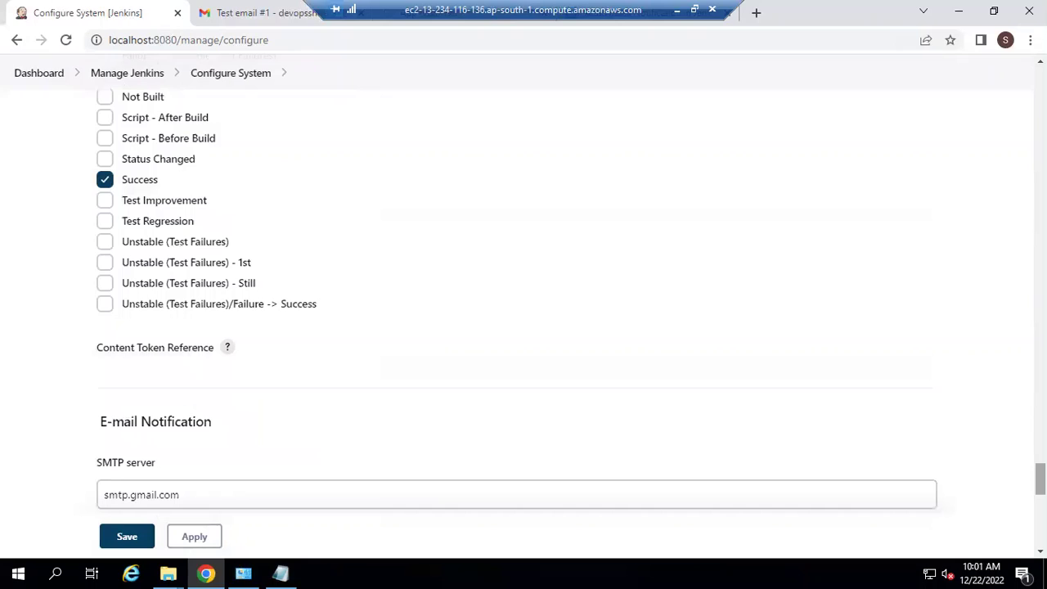
scroll(220, 427, "down", 10)
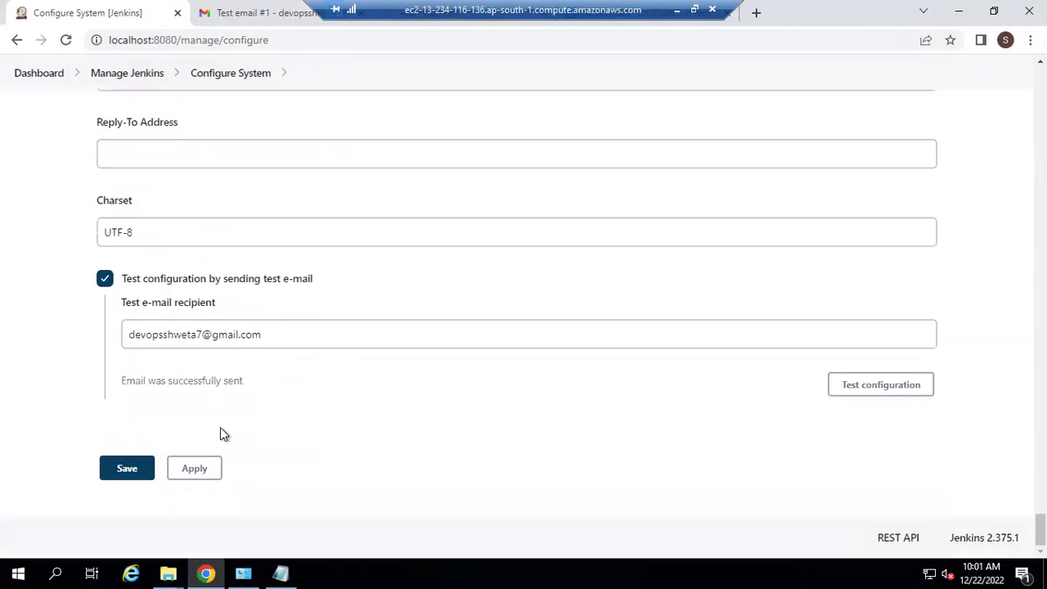
Step: Apply and save the Jenkins system configuration
left_click(190, 469)
left_click(127, 469)
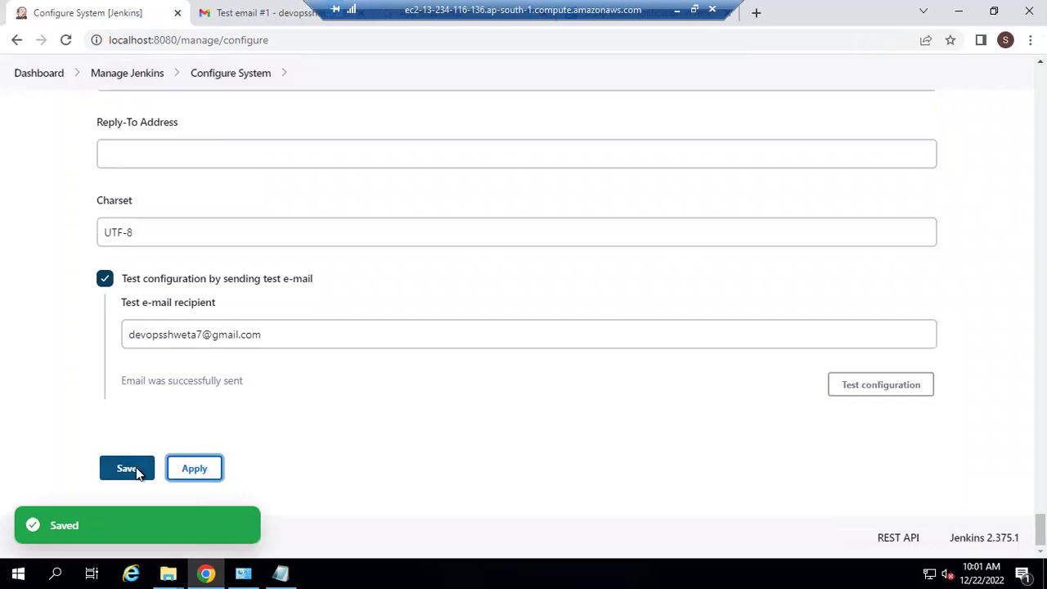
left_click(127, 469)
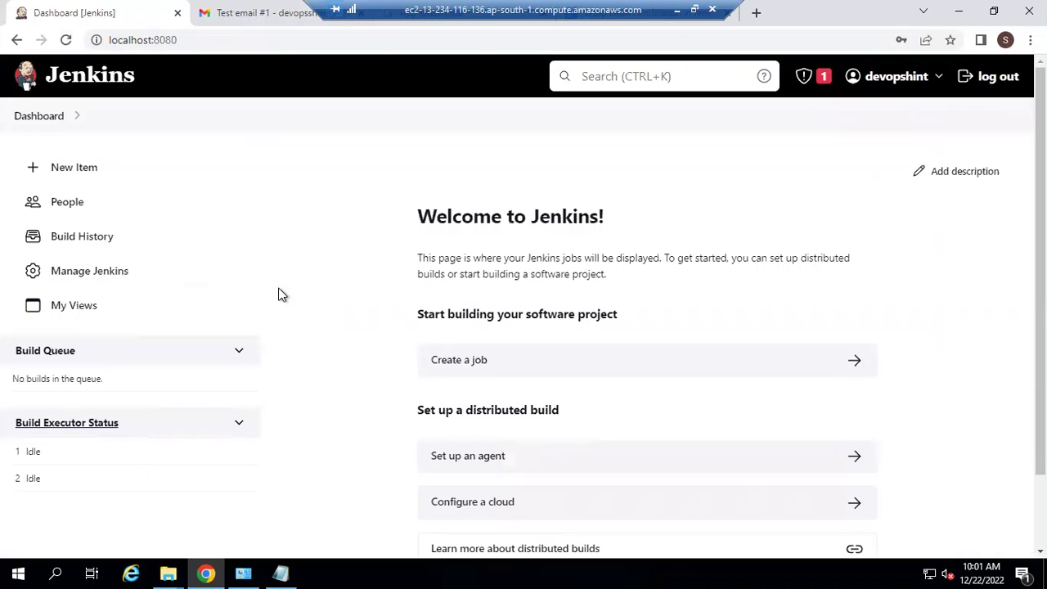
Step: Check the Jenkins test email in Gmail, then return to the Jenkins dashboard
left_click(263, 12)
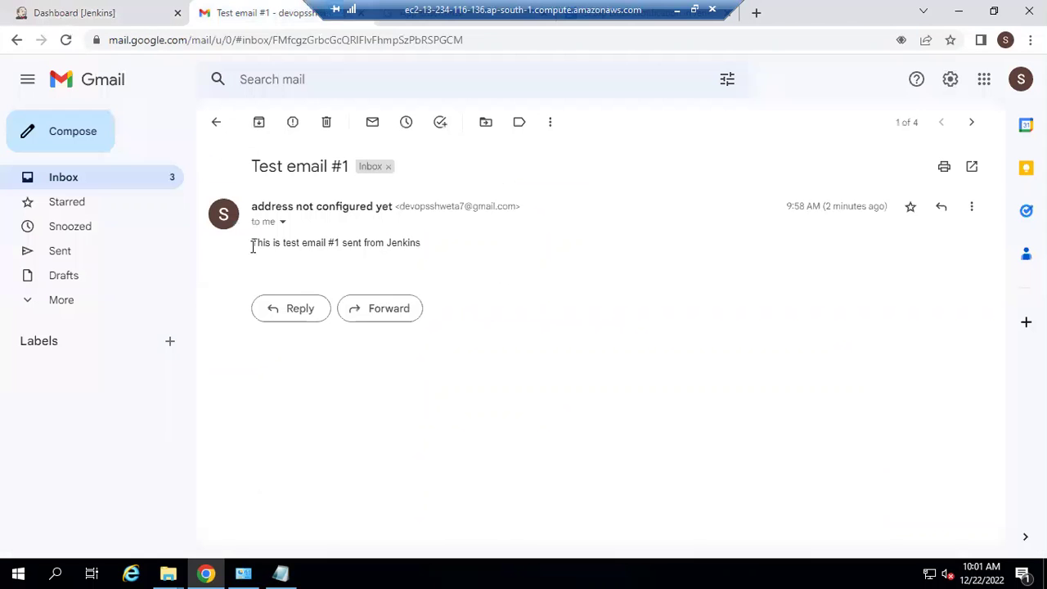
left_click(217, 125)
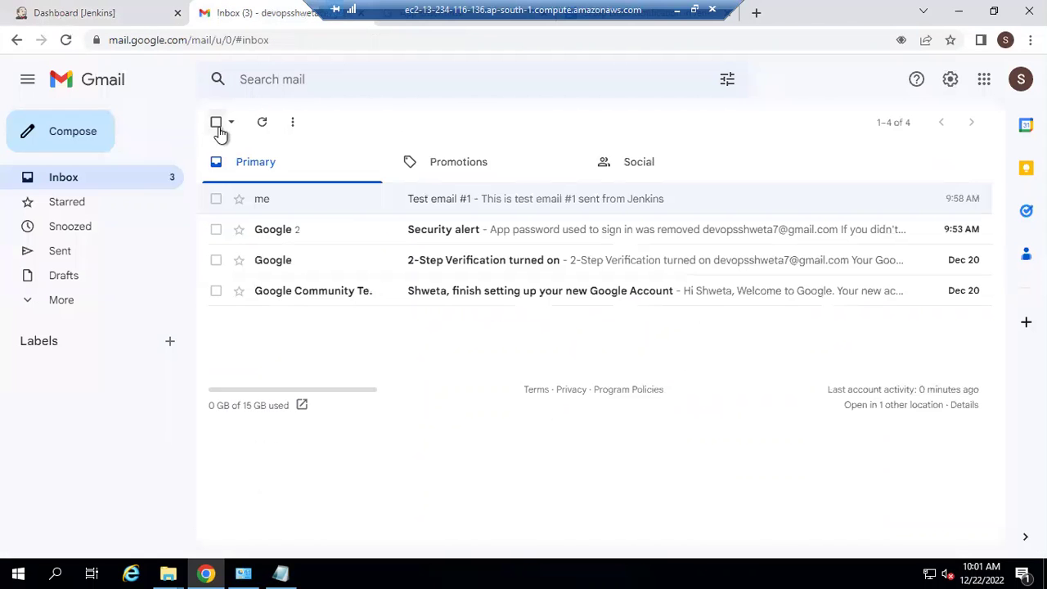
left_click(84, 10)
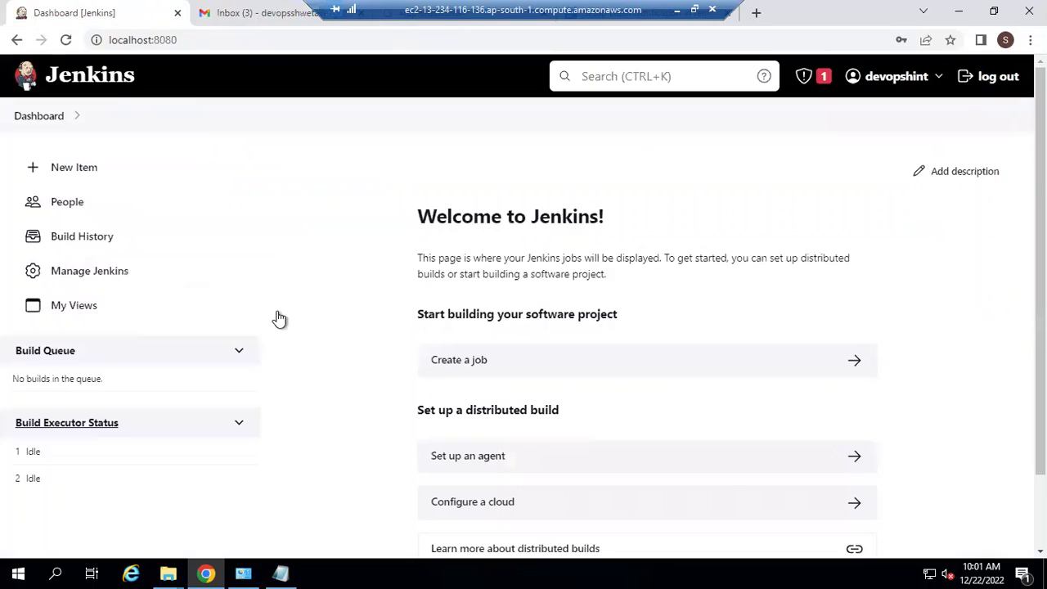
Step: Create a new Freestyle project named 'sample'
left_click(148, 175)
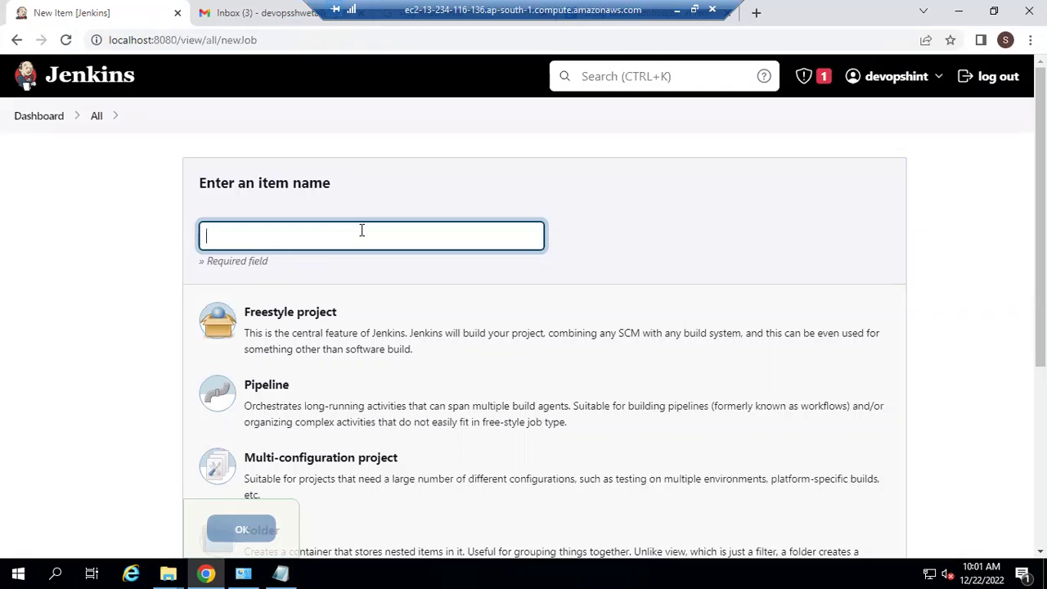
type("sample")
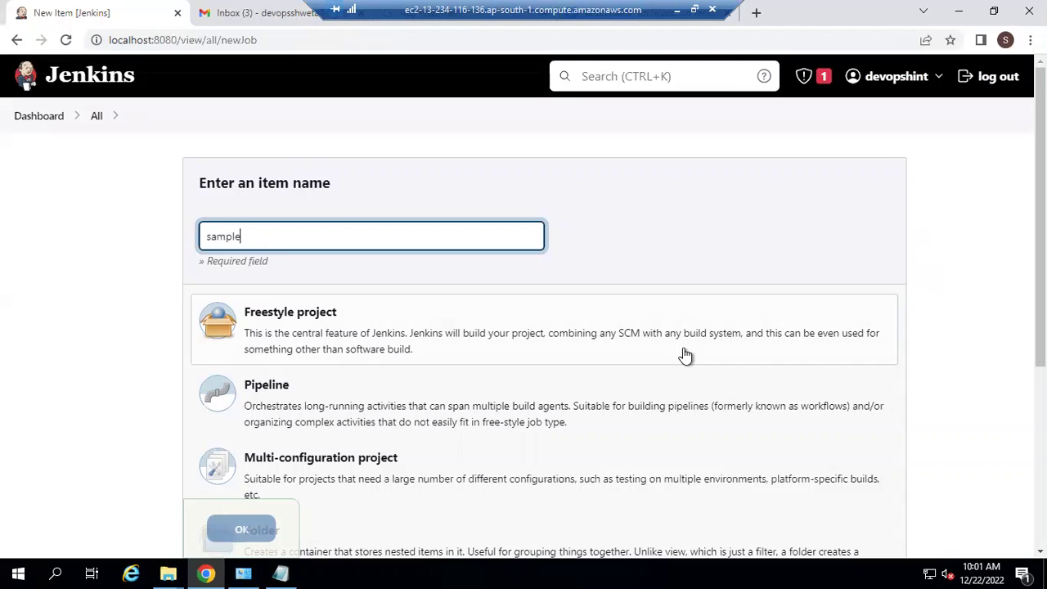
left_click(317, 324)
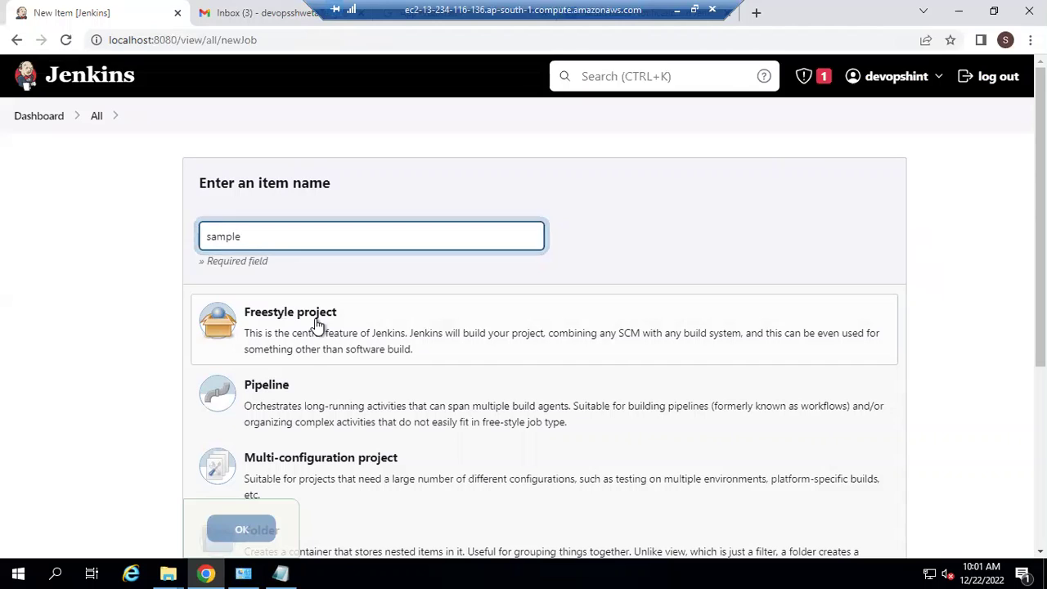
left_click(242, 530)
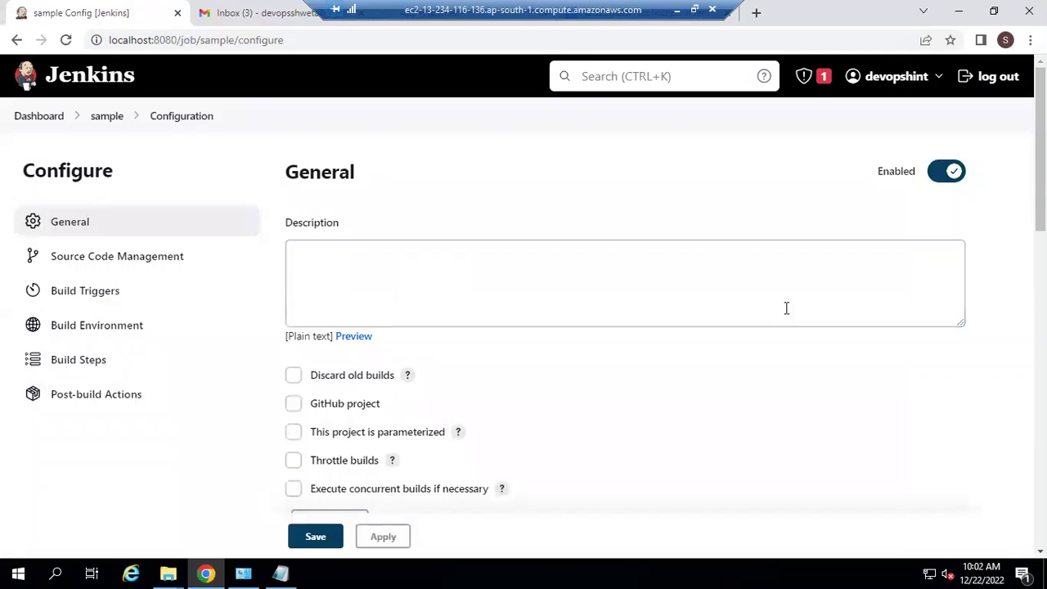
Step: Add an Editable Email Notification post-build action to the 'sample' job
scroll(524, 328, "down", 1)
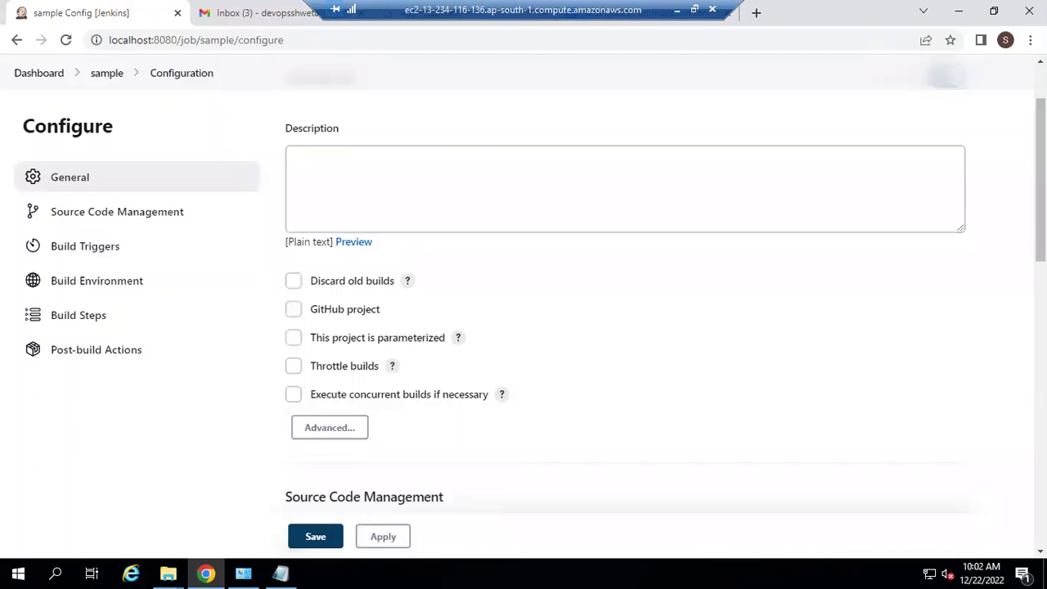
scroll(503, 344, "down", 6)
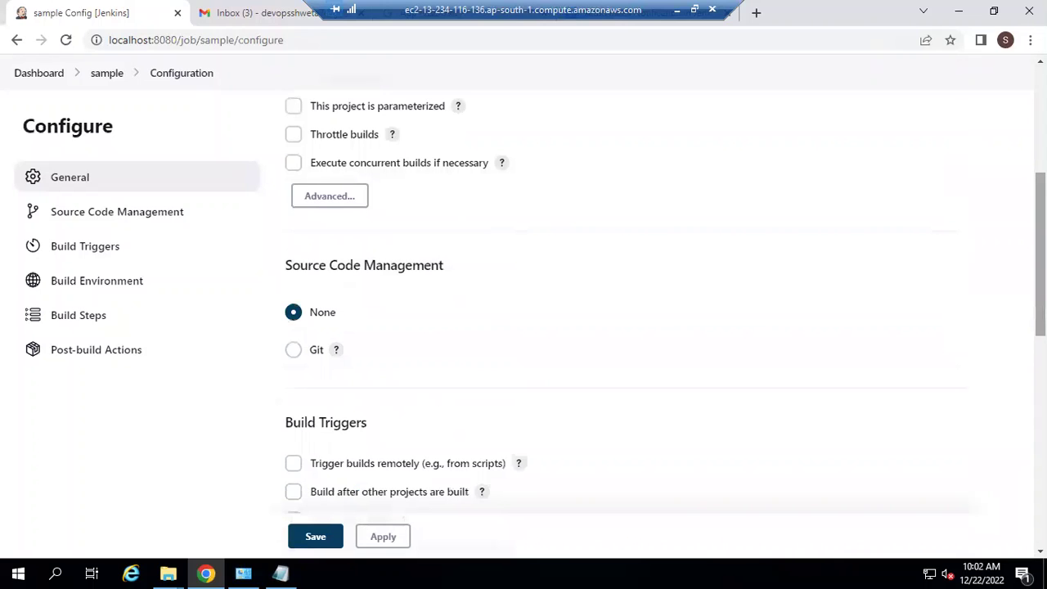
left_click(94, 358)
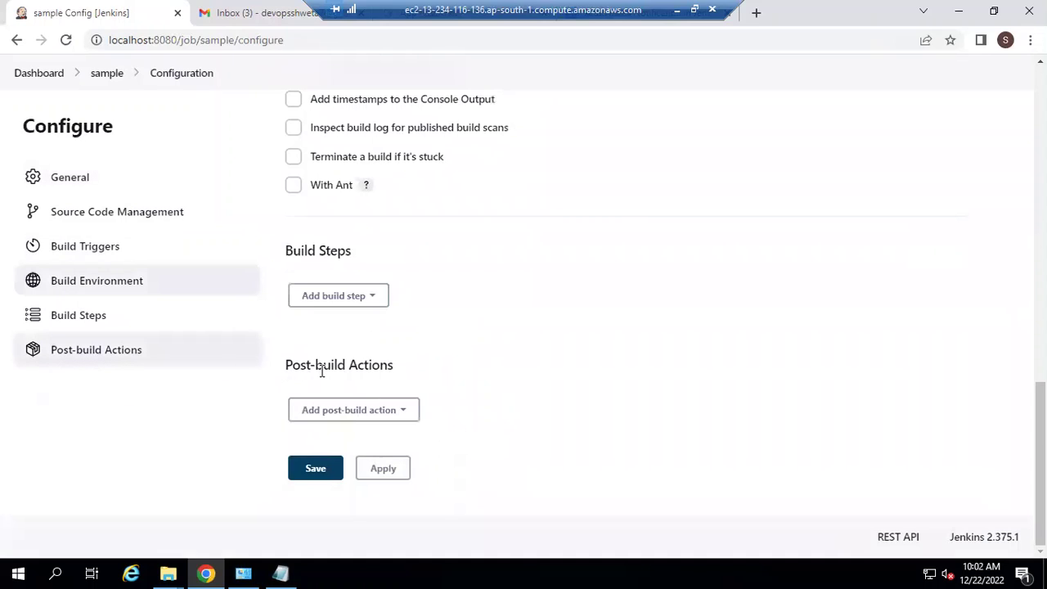
left_click(398, 409)
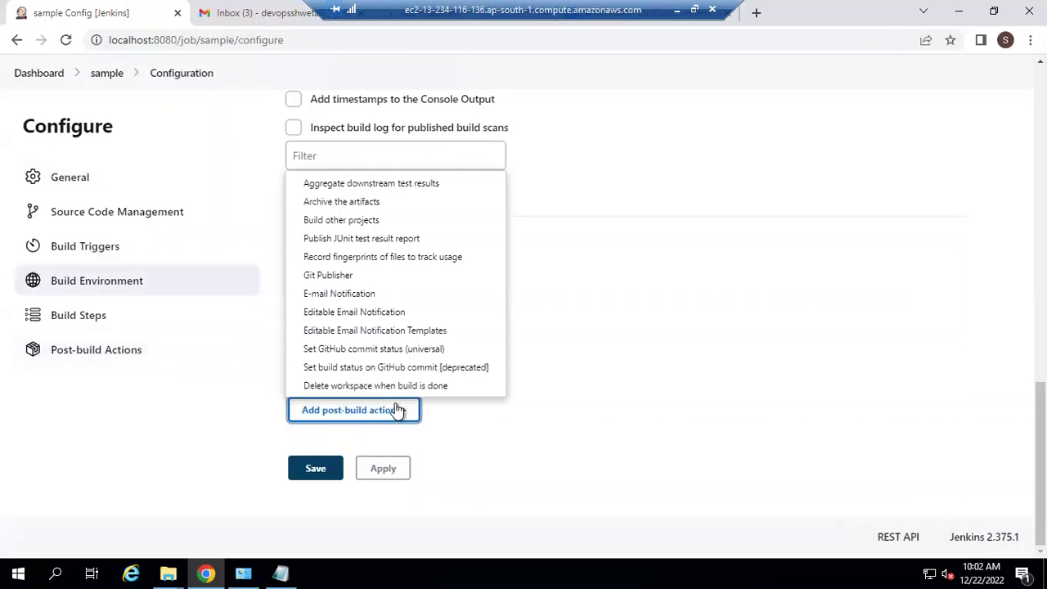
left_click(393, 314)
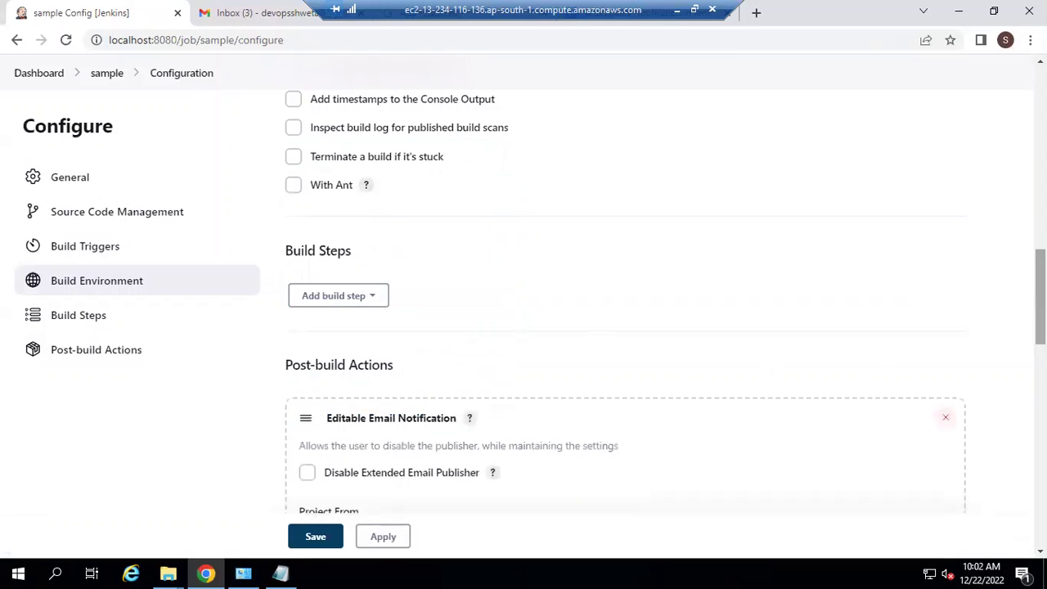
scroll(1040, 297, "down", 1)
Step: Replace $DEFAULT_RECIPIENTS in the Project Recipient List with the Gmail address
scroll(820, 354, "down", 2)
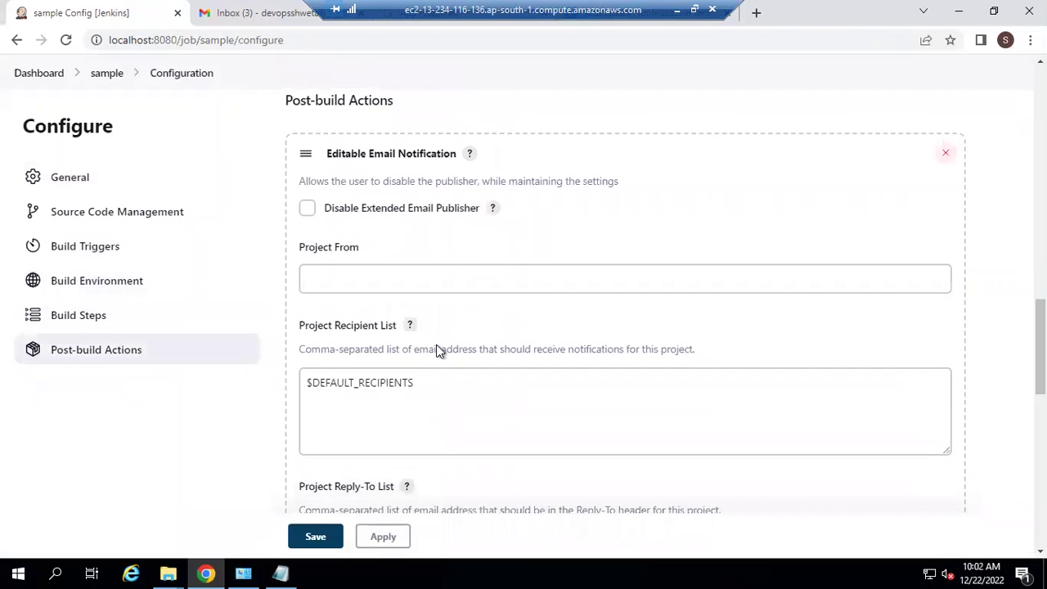
left_click(333, 378)
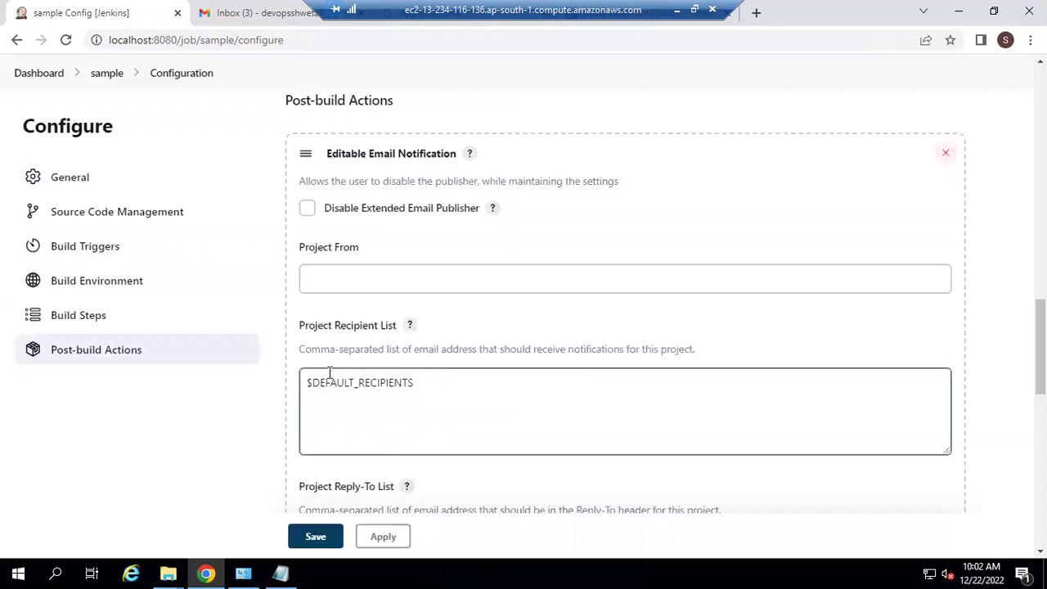
triple_click(454, 385)
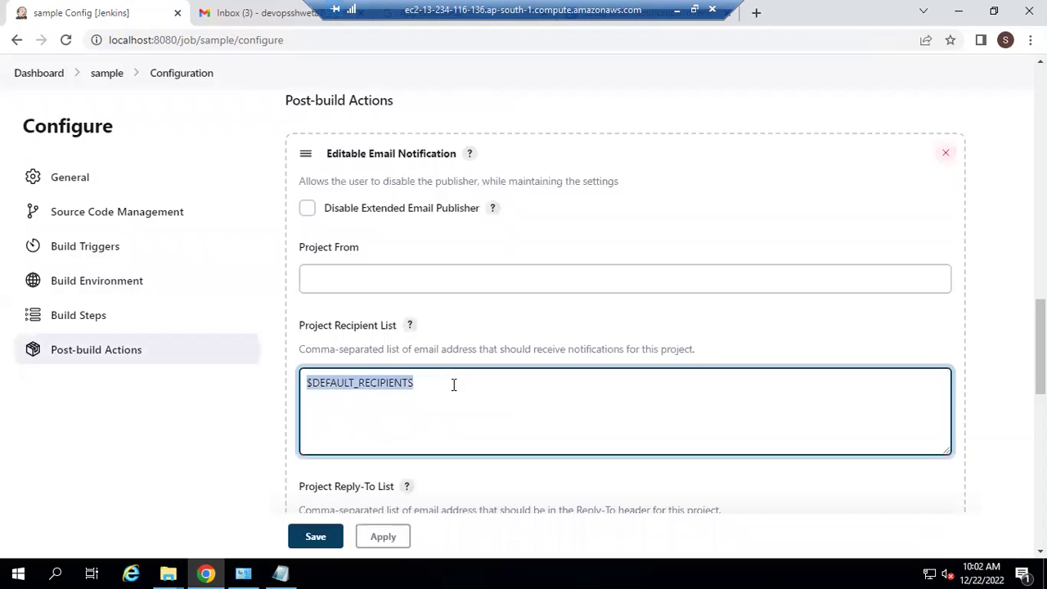
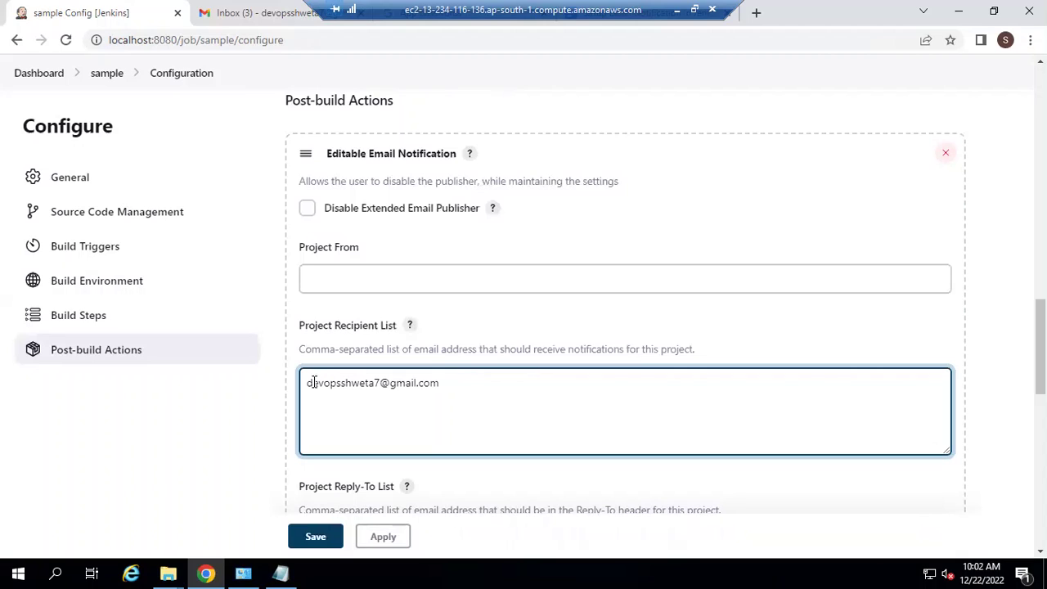
triple_click(458, 390)
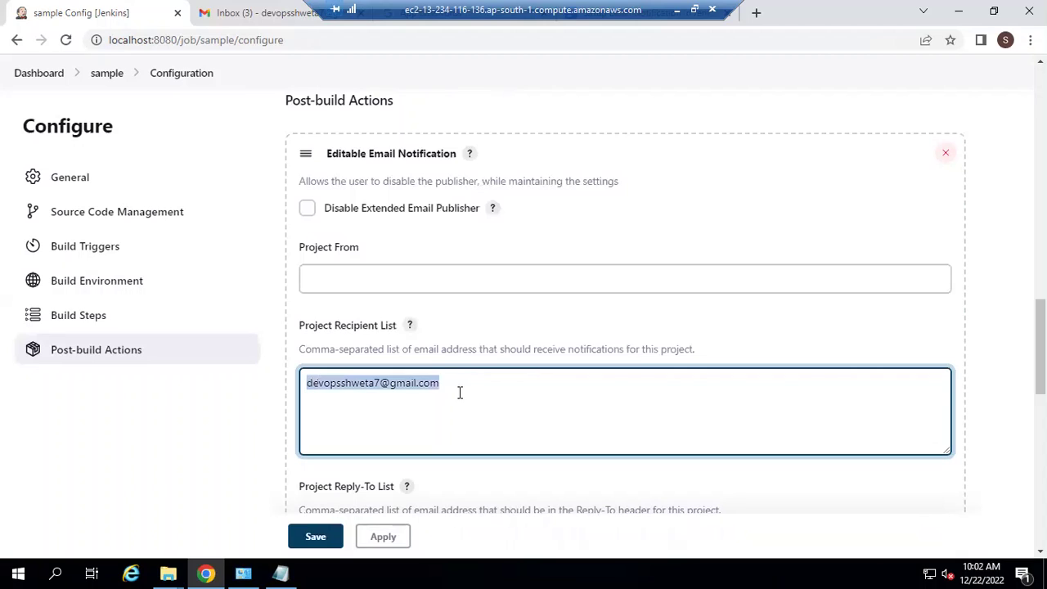
left_click(449, 385)
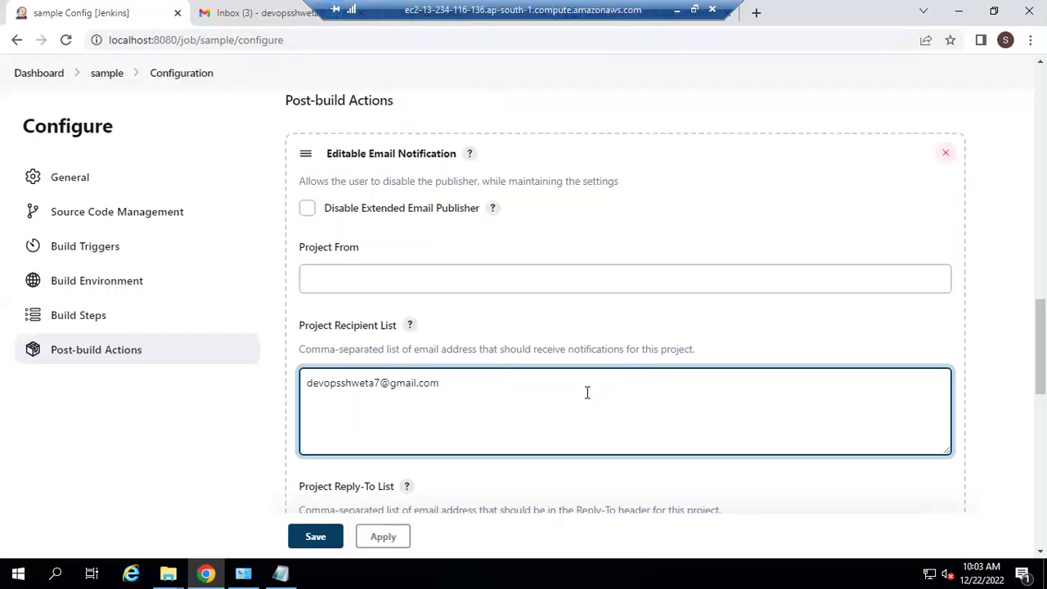
left_click_drag(305, 383, 331, 383)
left_click_drag(457, 388, 457, 388)
left_click(457, 387)
double_click(322, 379)
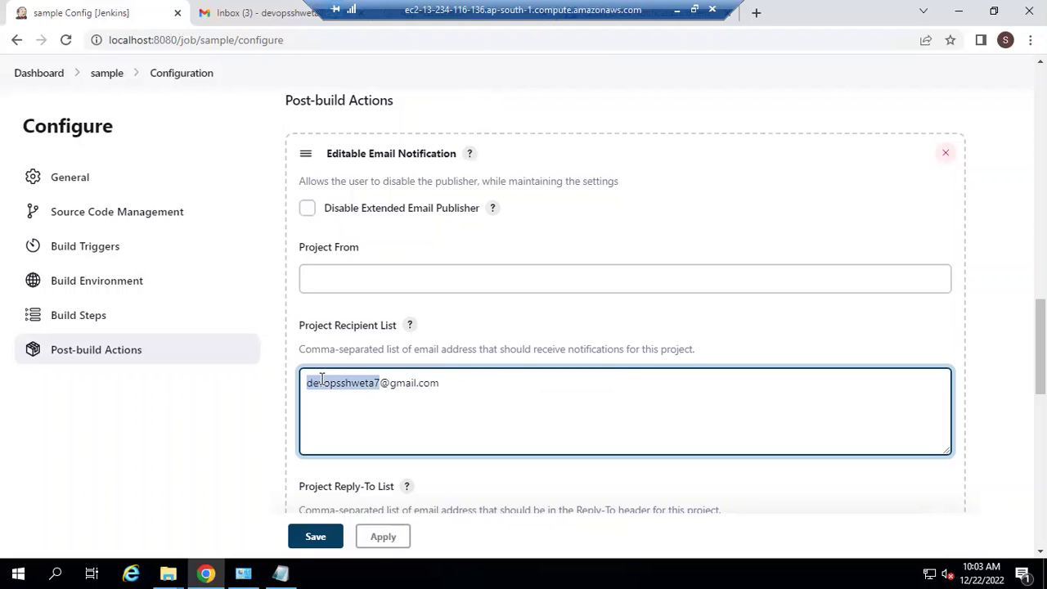
left_click(493, 388)
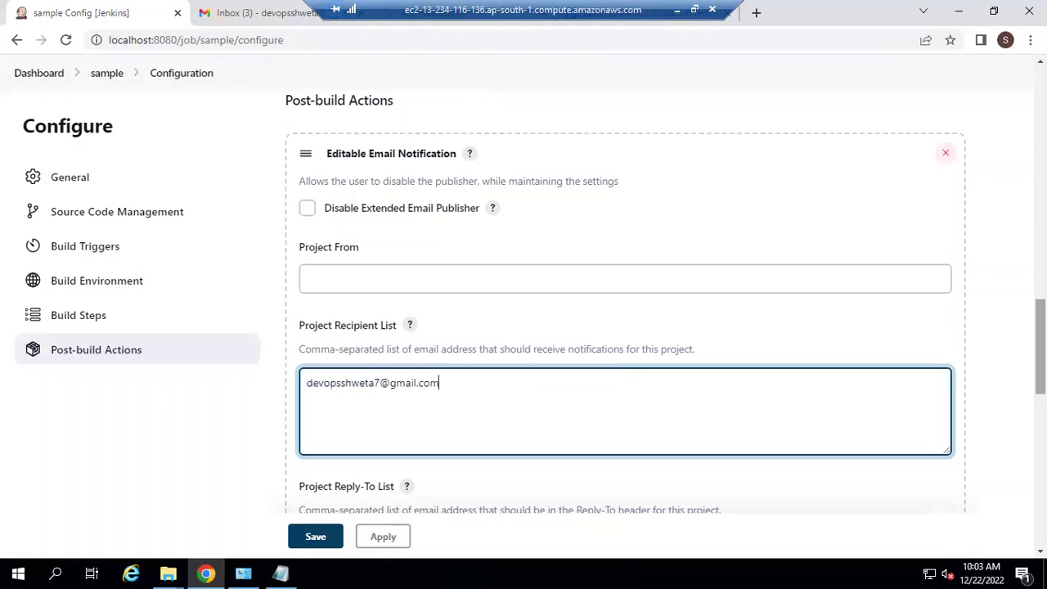
Step: Apply and save the 'sample' job configuration
scroll(1040, 352, "down", 2)
scroll(1040, 360, "down", 3)
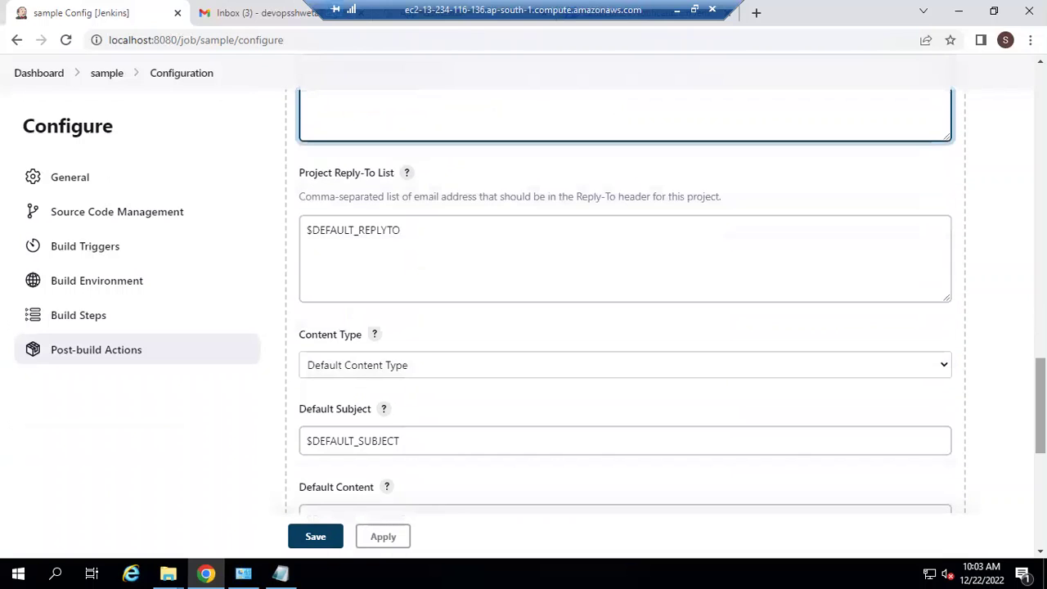
scroll(1039, 401, "down", 4)
scroll(1039, 475, "down", 2)
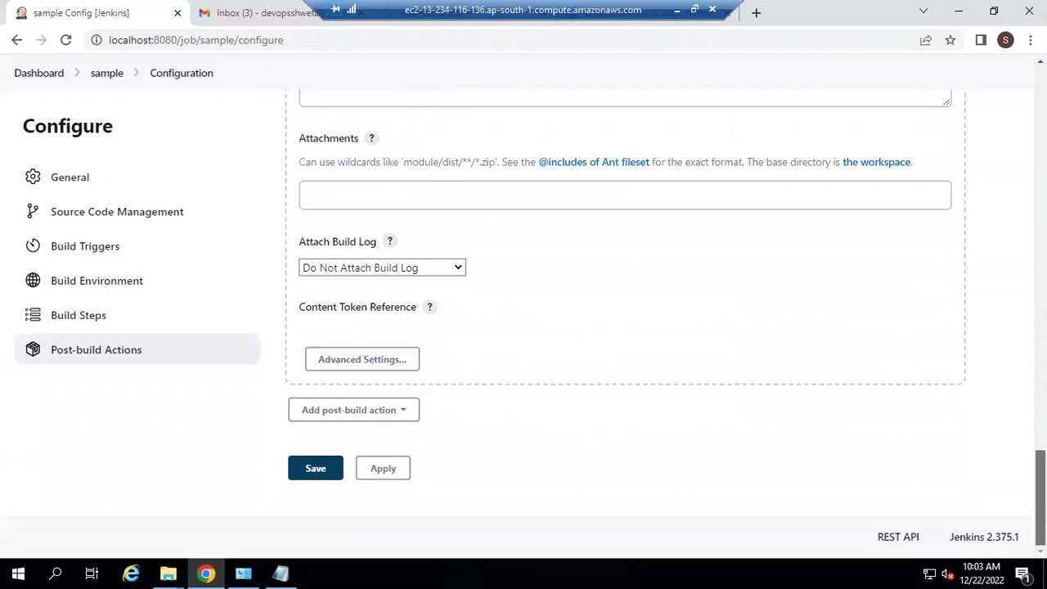
left_click(385, 477)
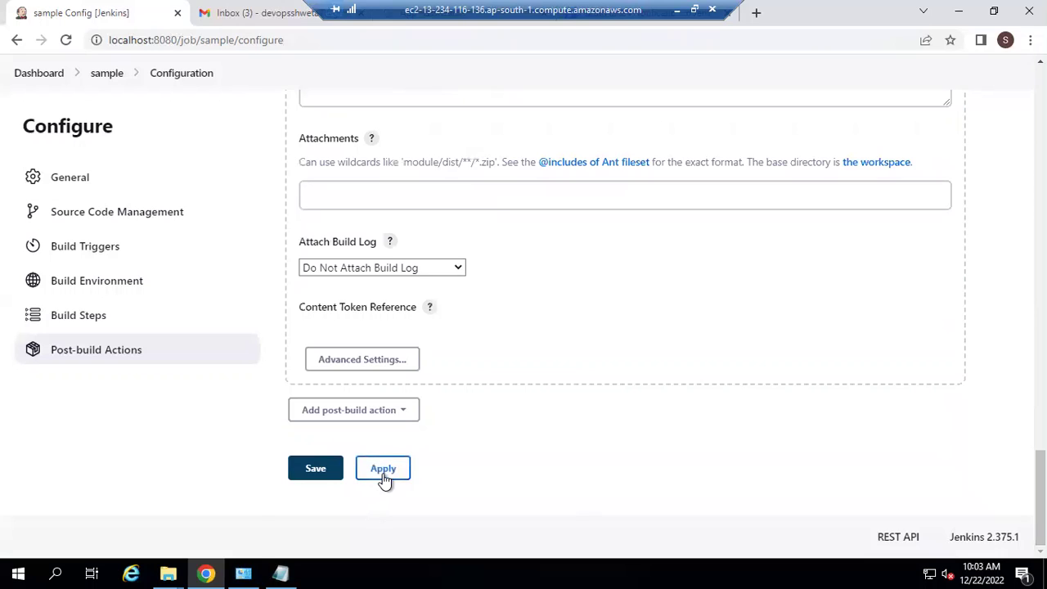
left_click(315, 472)
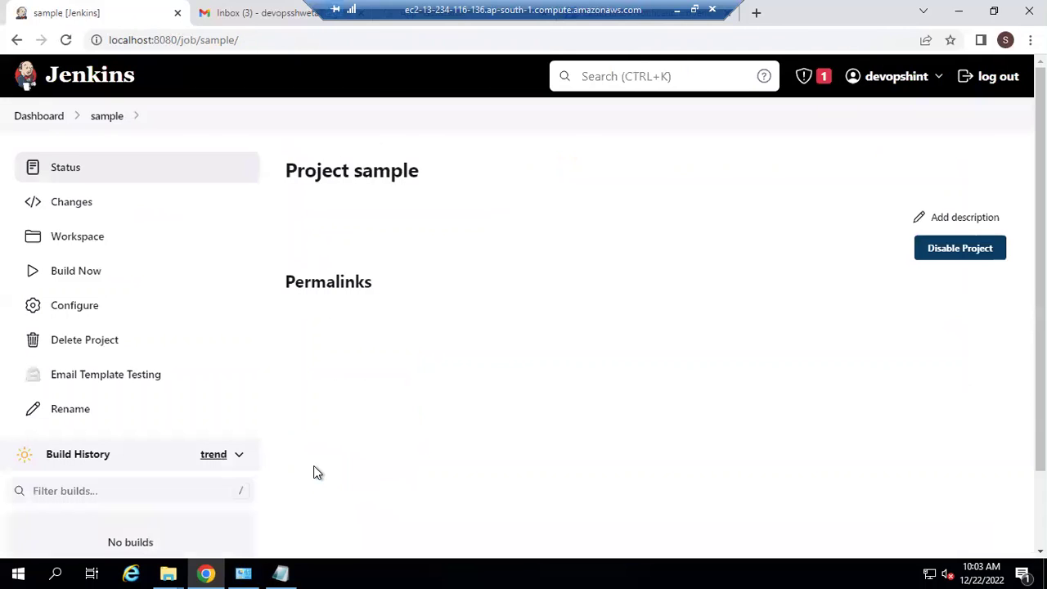
Step: Build 'sample', check build #1's console output for the sent email, then view Gmail
left_click(71, 279)
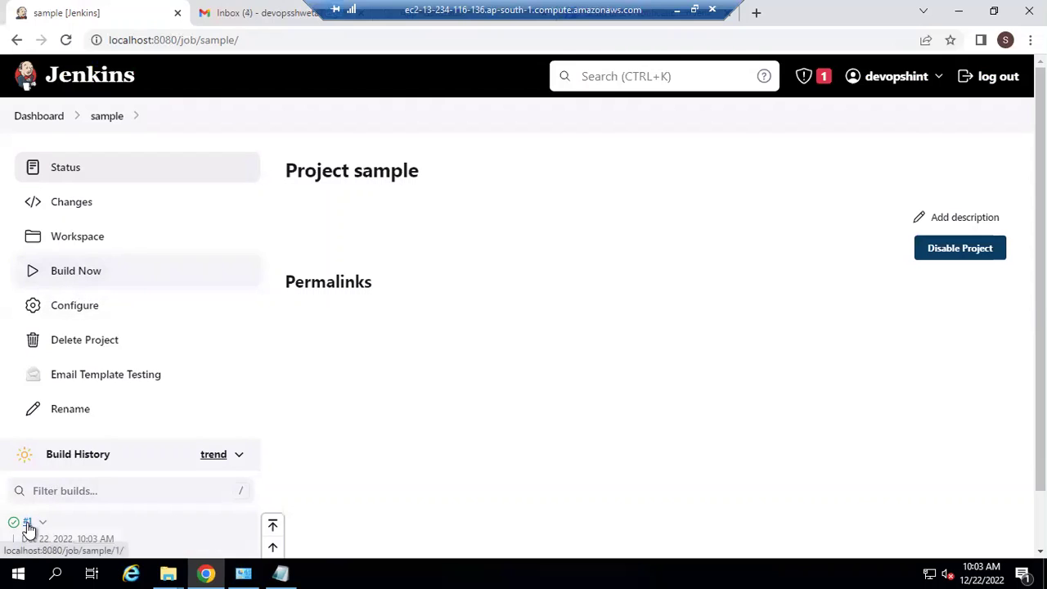
left_click(28, 525)
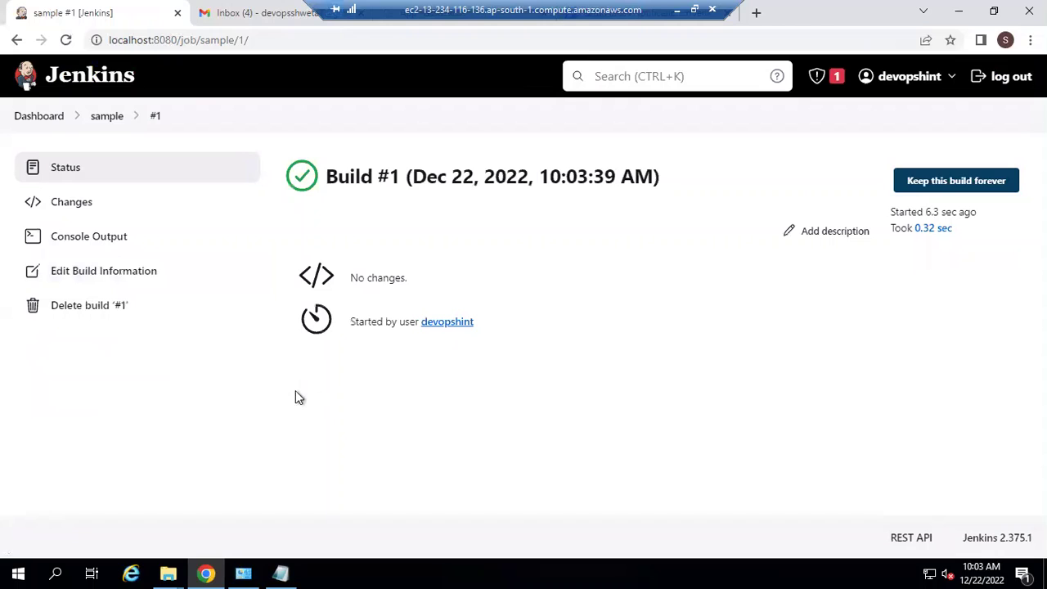
left_click(97, 244)
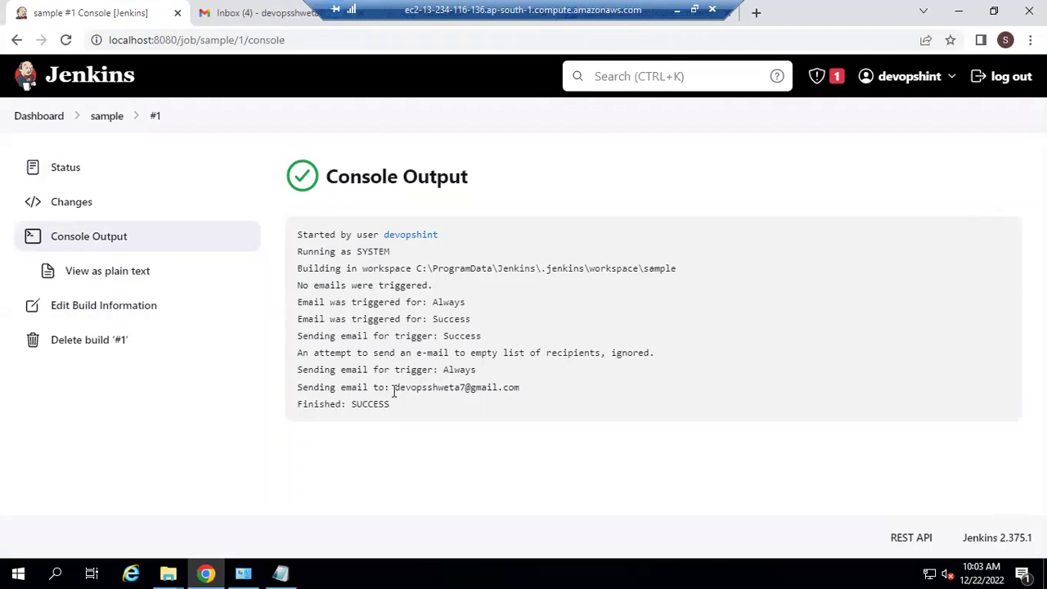
left_click_drag(395, 388, 533, 402)
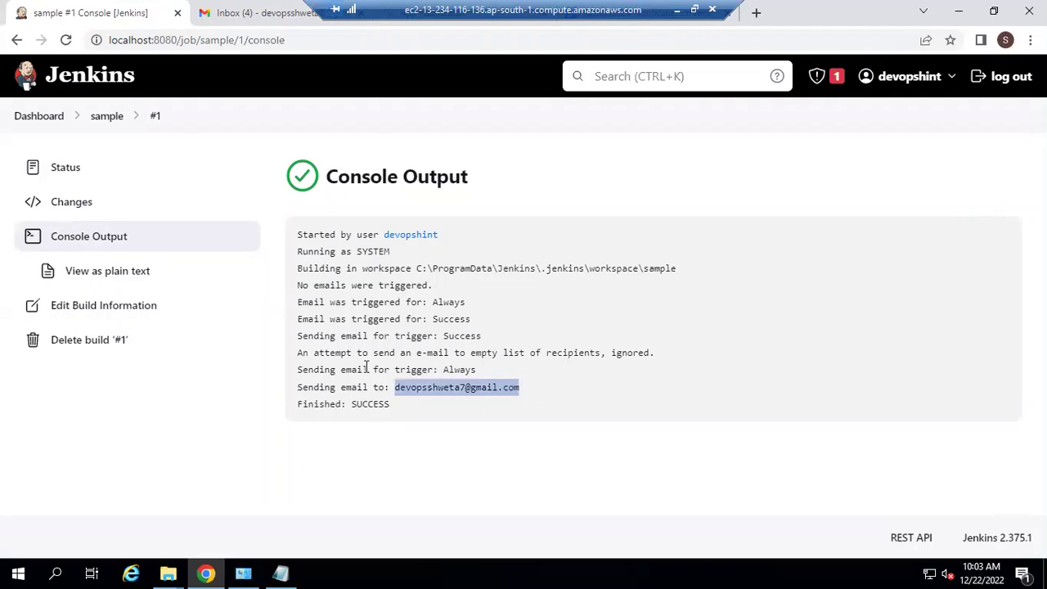
left_click(243, 9)
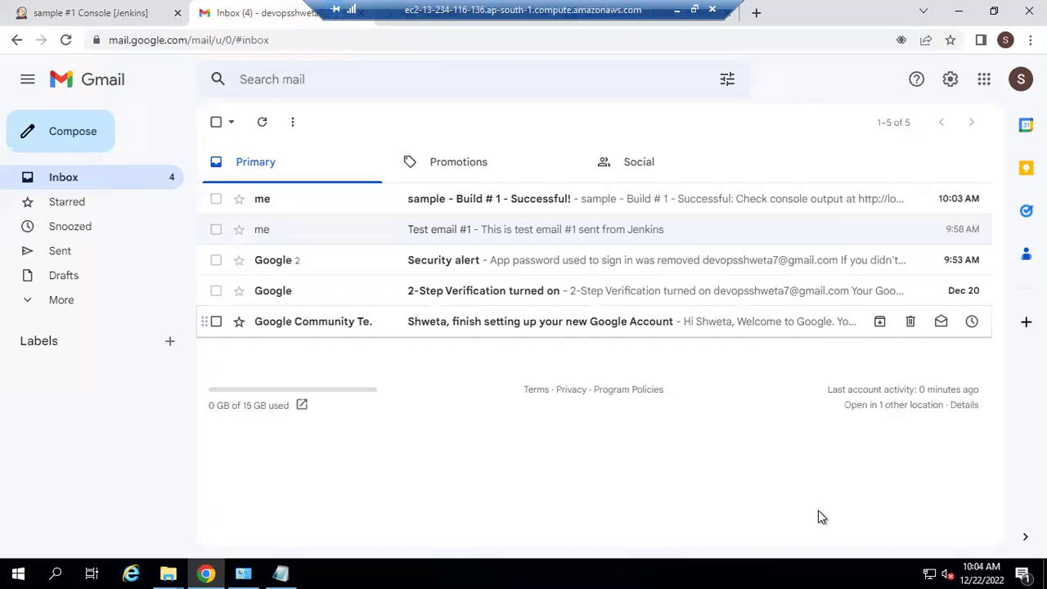
Step: Open the 'sample - Build # 1 - Successful!' email, highlight its details, and follow the localhost:8080/job/sample/1/ link
left_click(268, 199)
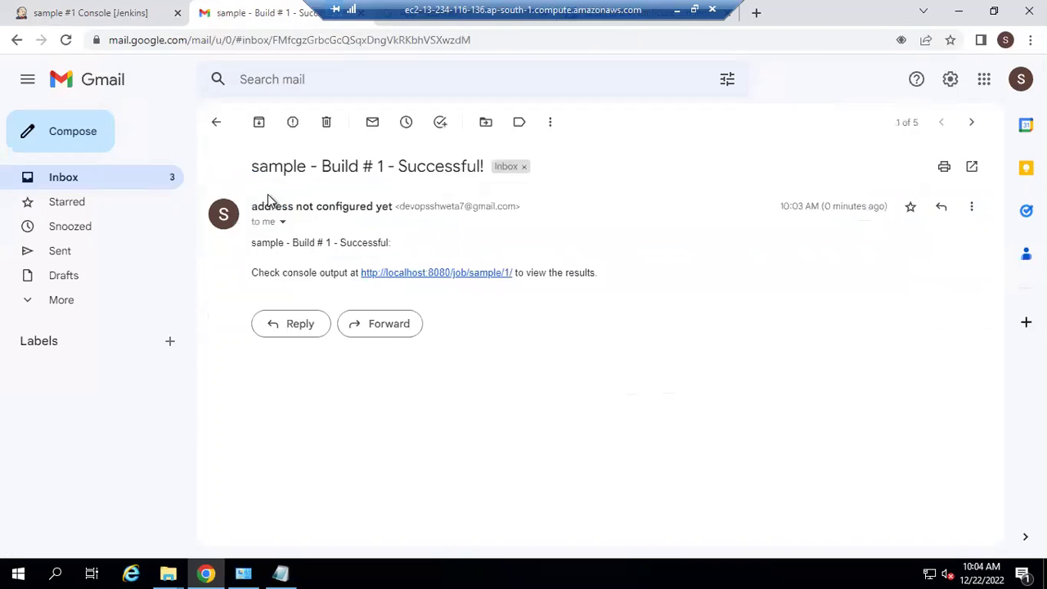
double_click(255, 243)
left_click(327, 246)
left_click_drag(321, 243, 335, 243)
left_click_drag(412, 251, 339, 243)
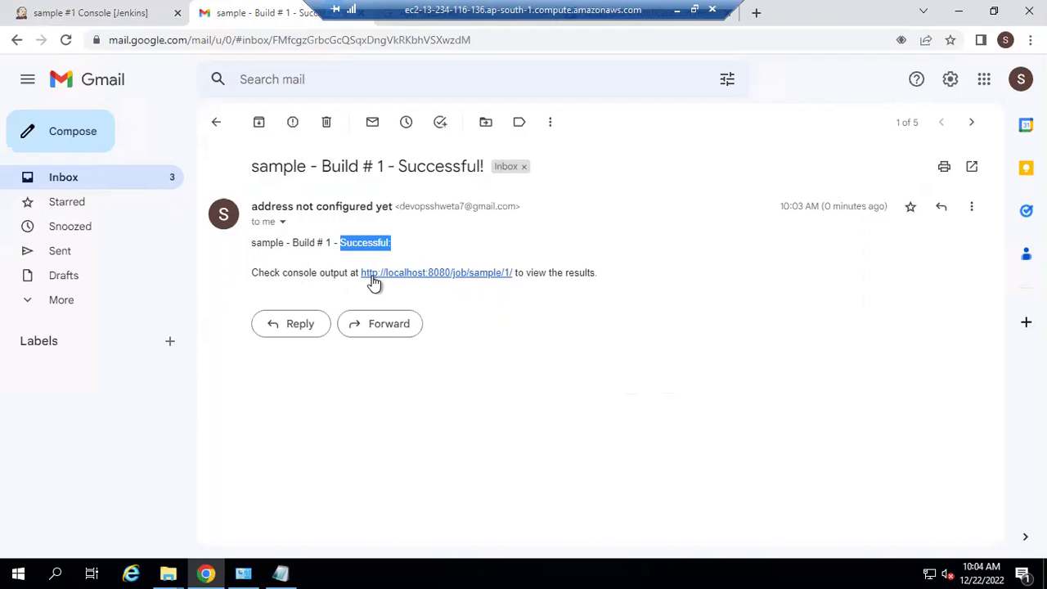
left_click(453, 280)
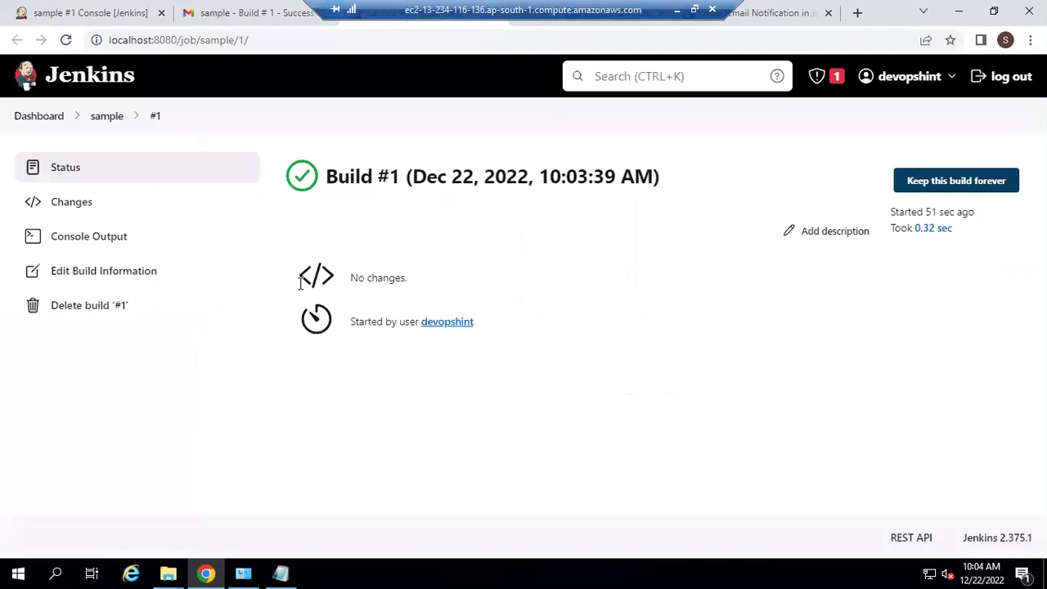
Step: Compare the console output and Gmail success email, then return to the Jenkins Dashboard showing sample's build #1
left_click(85, 8)
left_click(365, 30)
left_click(211, 15)
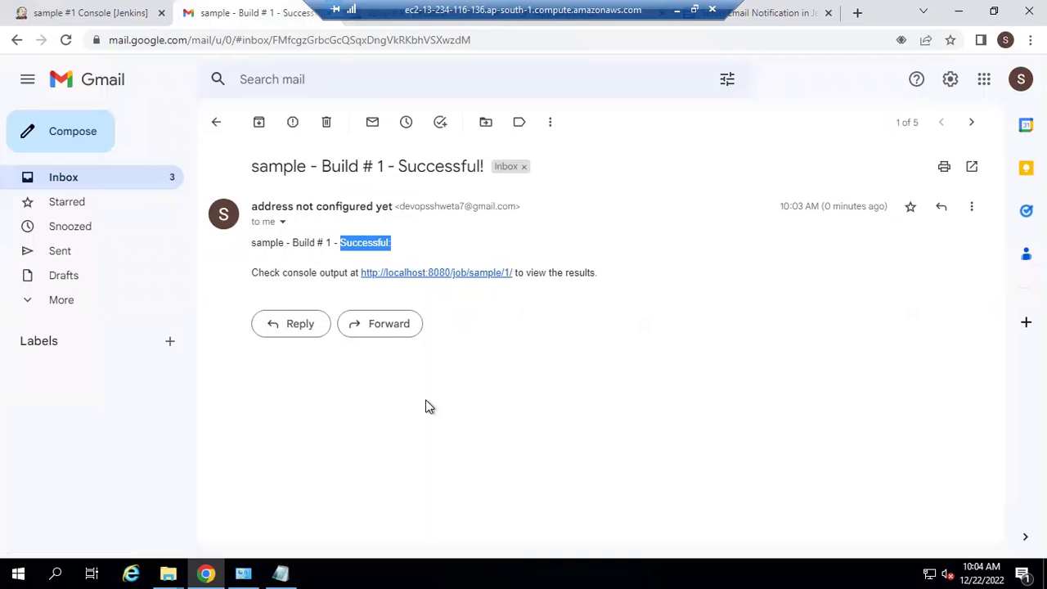
left_click(71, 20)
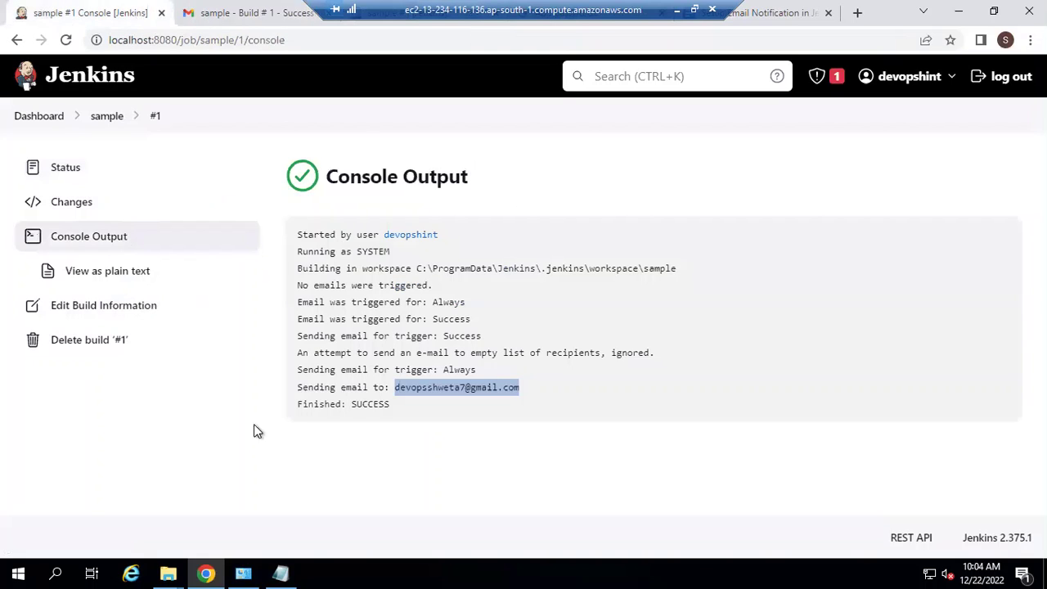
left_click(49, 117)
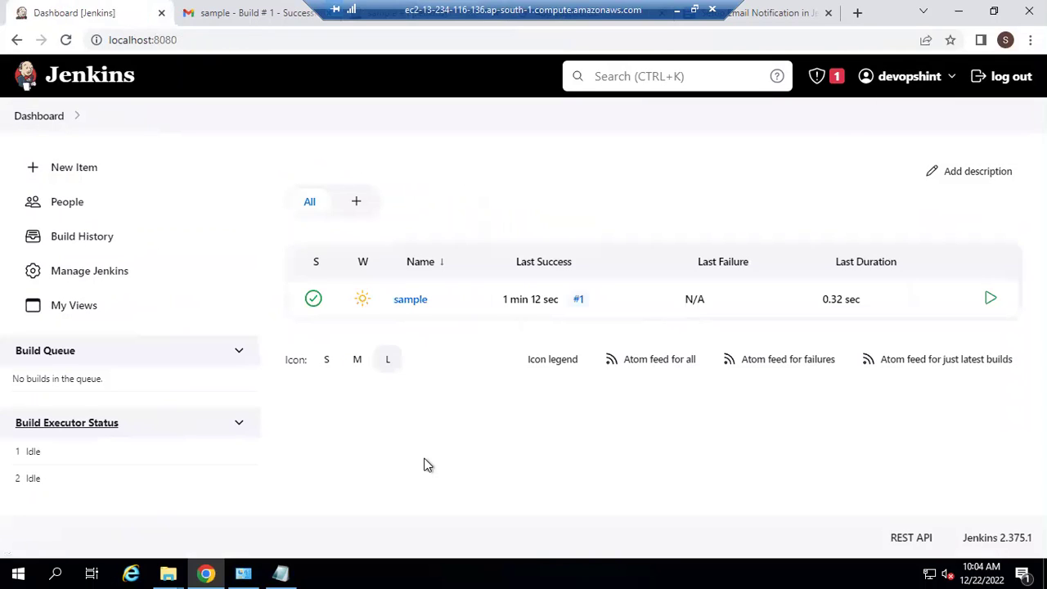